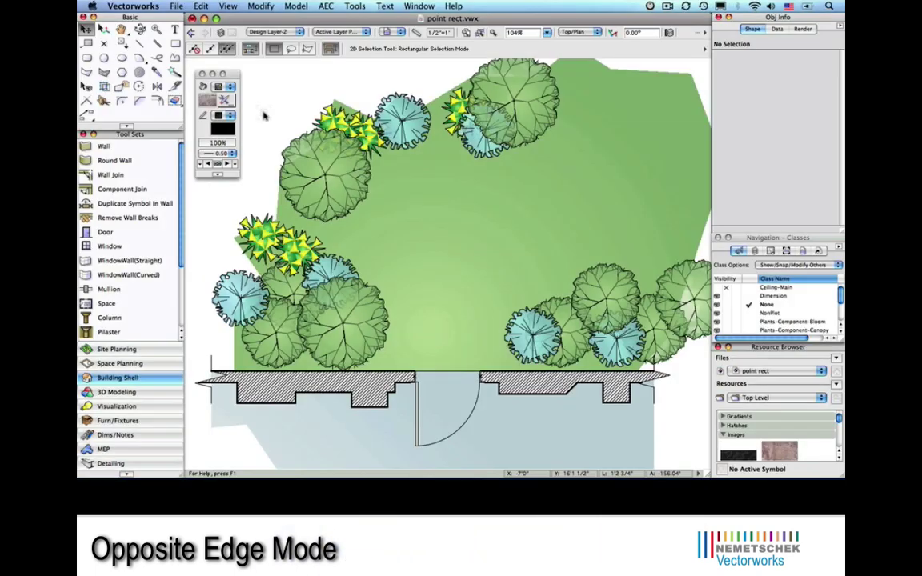
Draw the first stone paver centred on the door opening, using the Rectangle tool's side center and opposite corner mode.
left_click(177, 45)
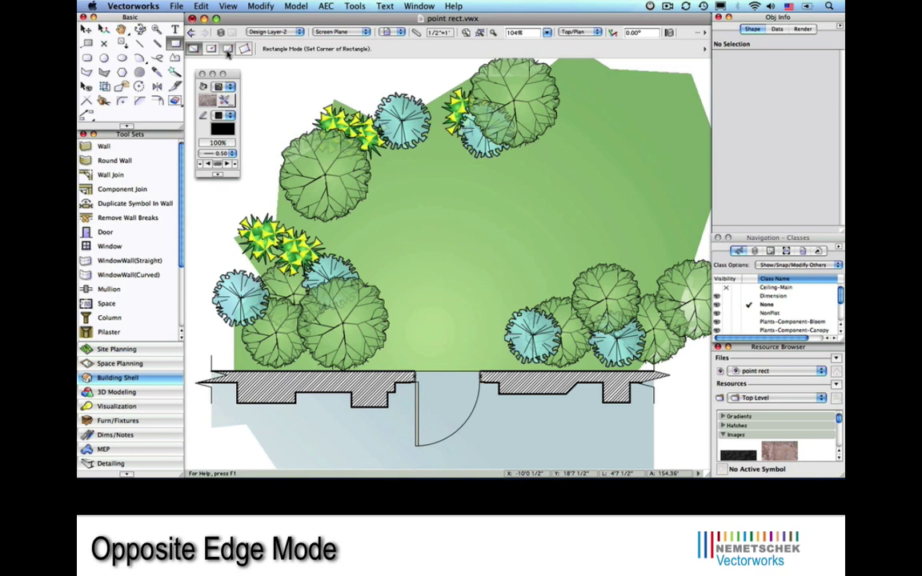
left_click(228, 49)
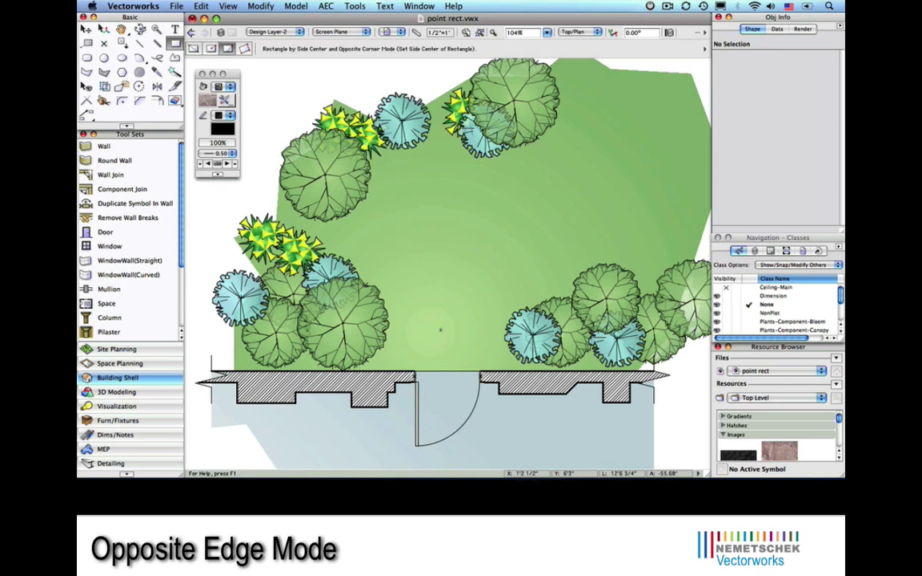
left_click(447, 371)
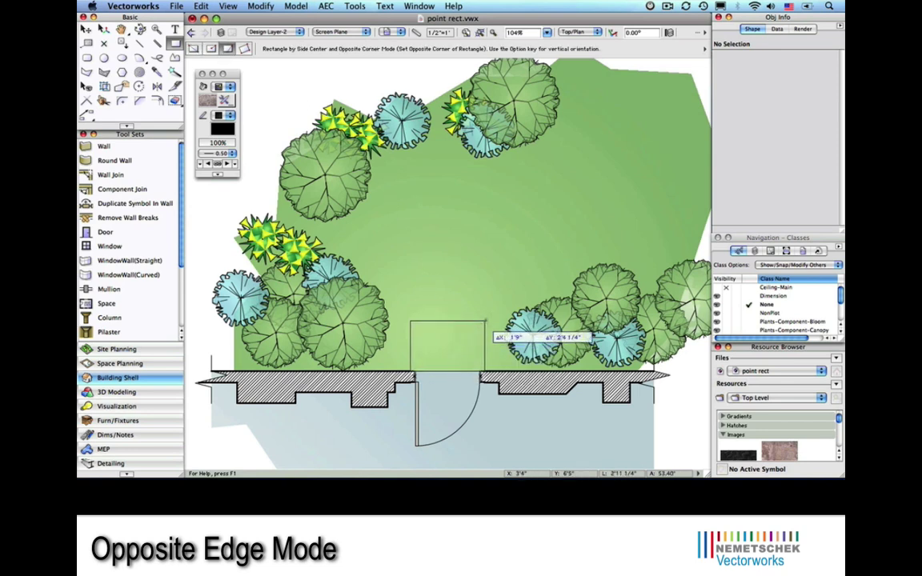
left_click(487, 323)
Extend the path away from the door with three centred strips about 3'0", 3'3" and 3'11" wide and a landing about 4'7" by 3'8".
left_click(447, 324)
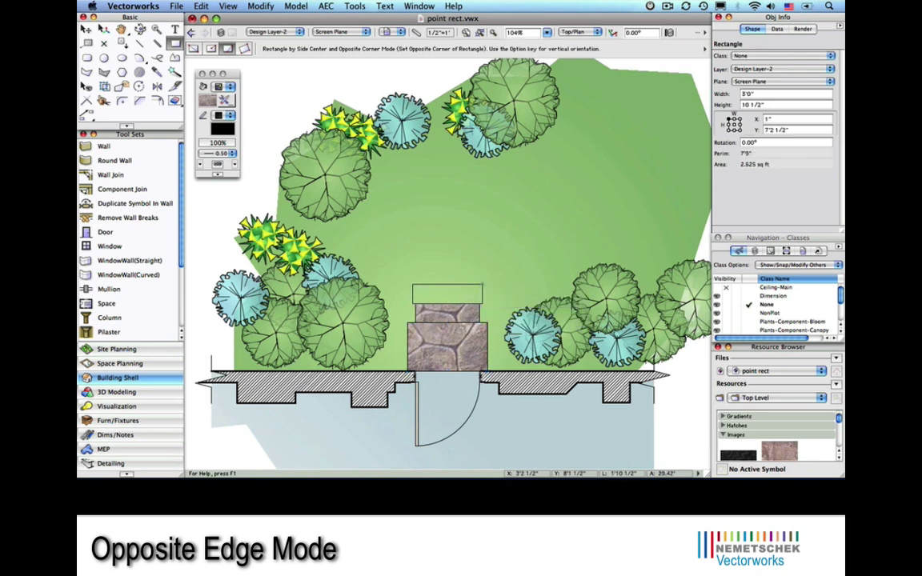
left_click(490, 262)
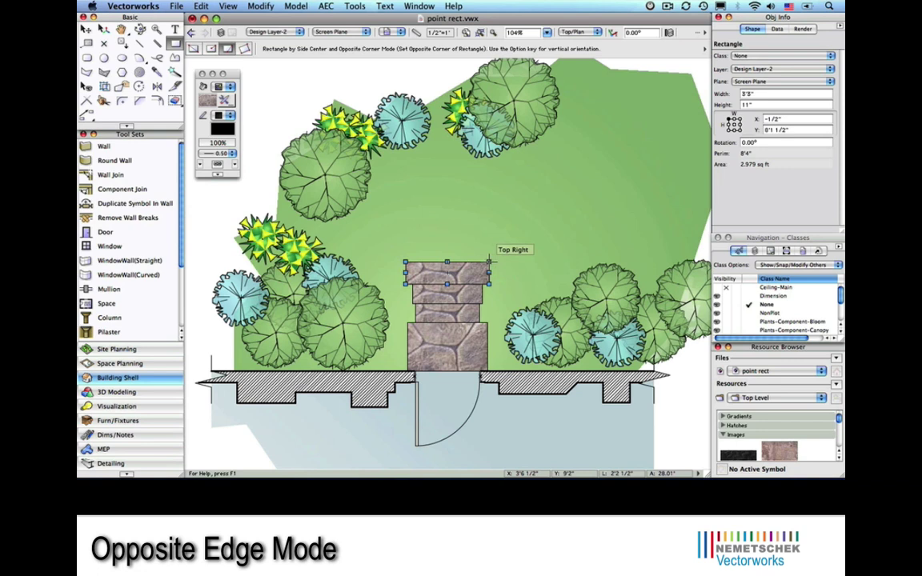
left_click(447, 262)
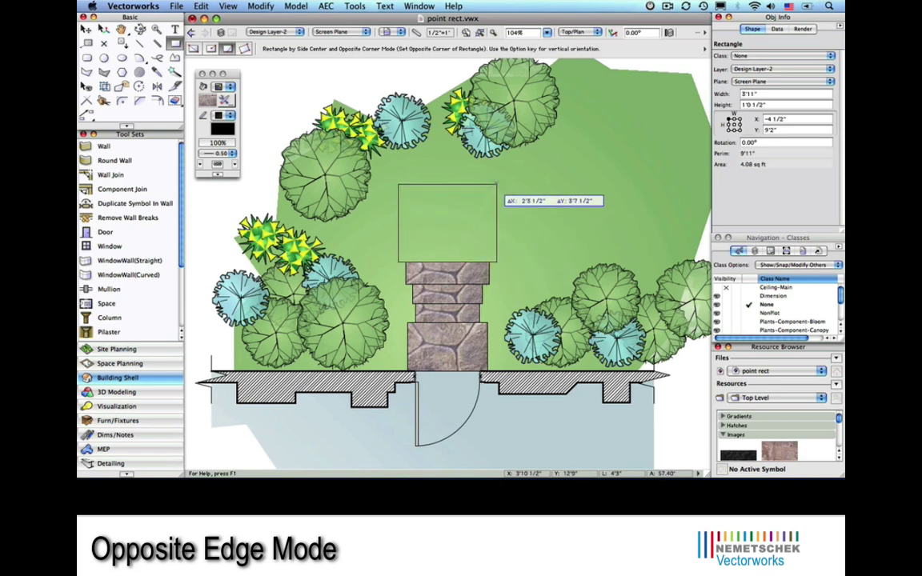
left_click(496, 185)
Continue the path sideways from the large landing with three centred connecting pavers and an end paver about 2'11" by 3'6".
left_click(496, 223)
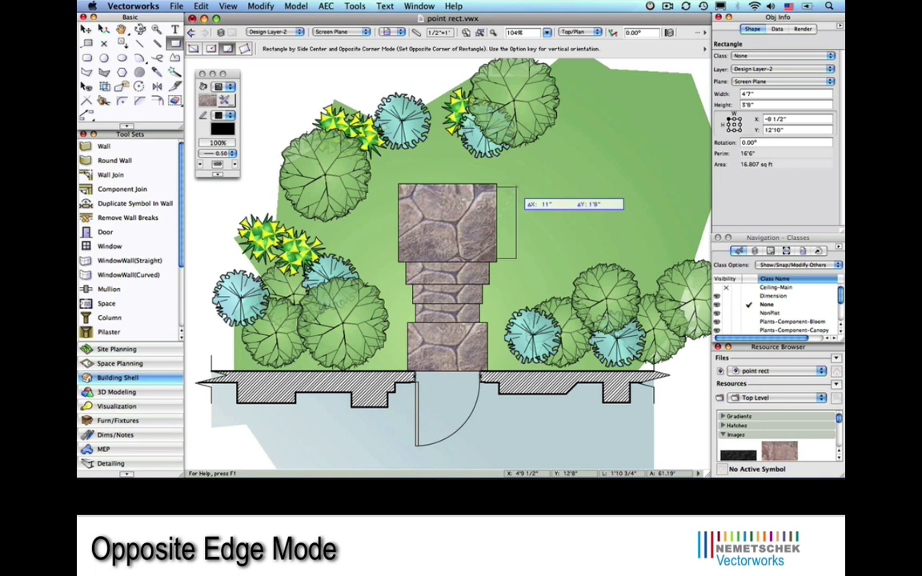
left_click(516, 190)
left_click(516, 223)
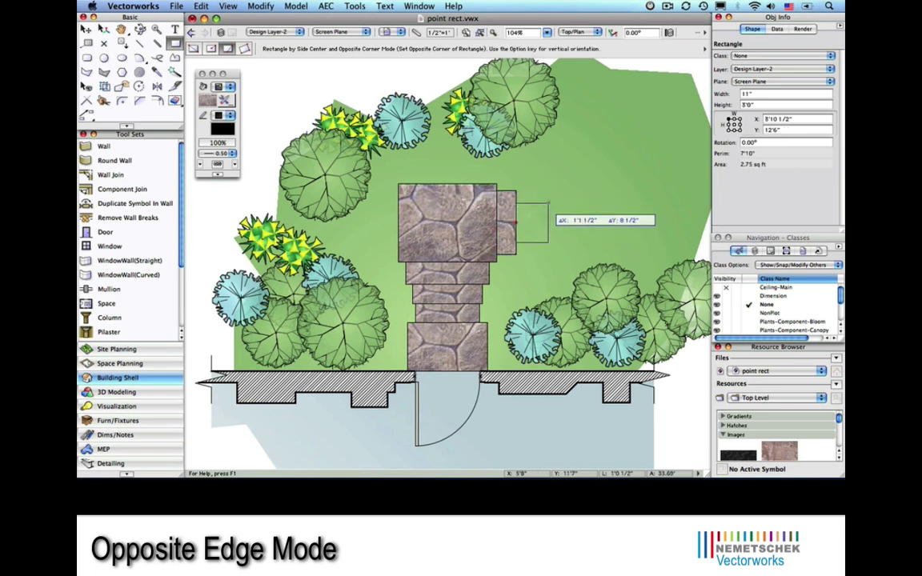
left_click(562, 196)
left_click(562, 223)
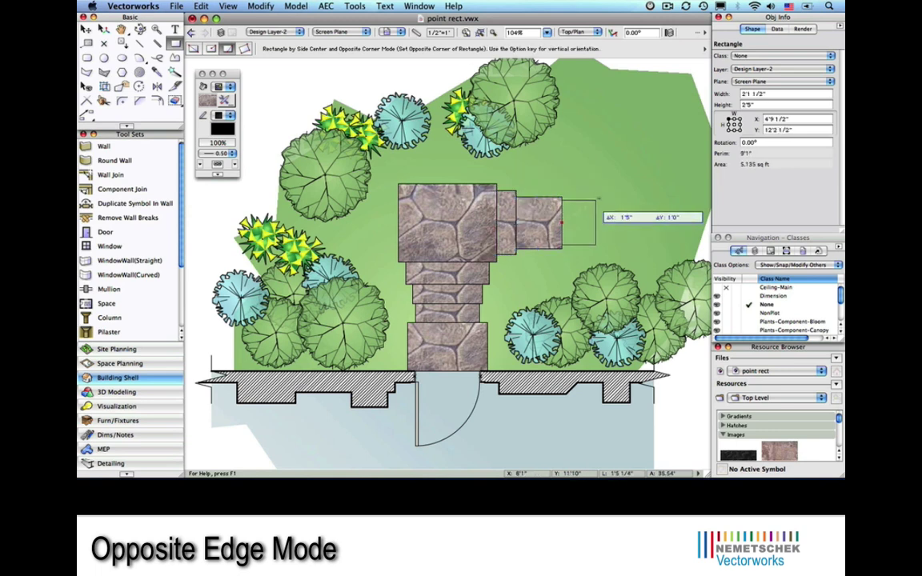
left_click(589, 189)
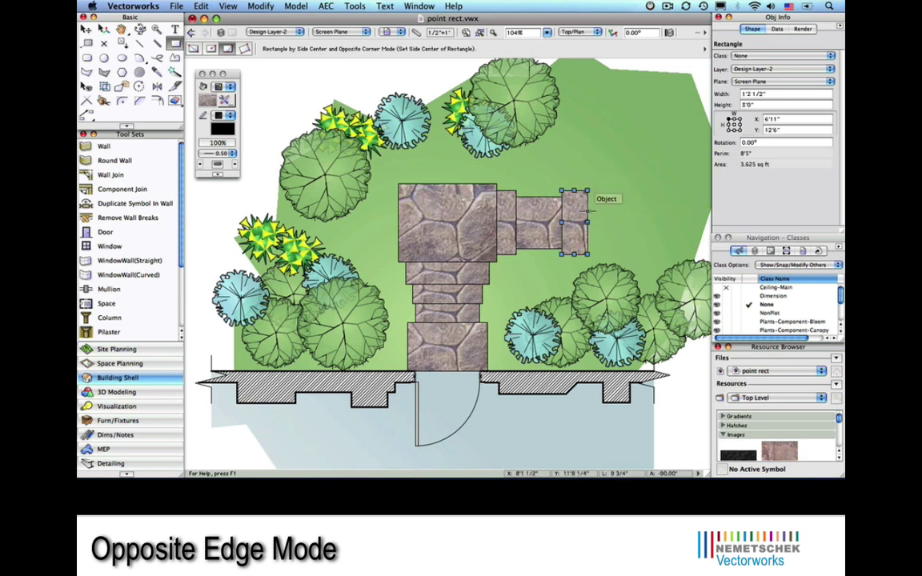
left_click(587, 223)
left_click(650, 185)
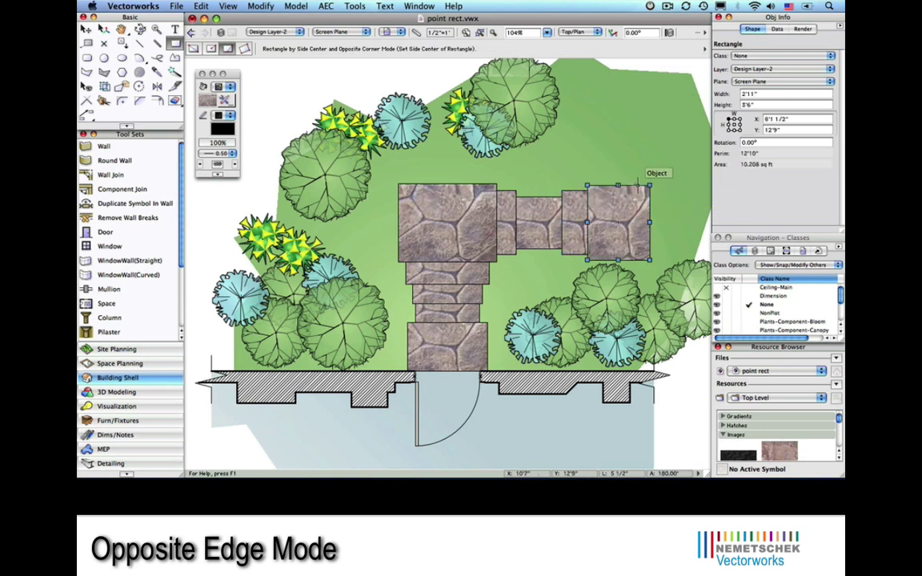
Add centred pavers above the end paver, about 3'6" by 10" and 2'2" wide, finishing with a large square-like paver about 3'2" wide.
left_click(618, 184)
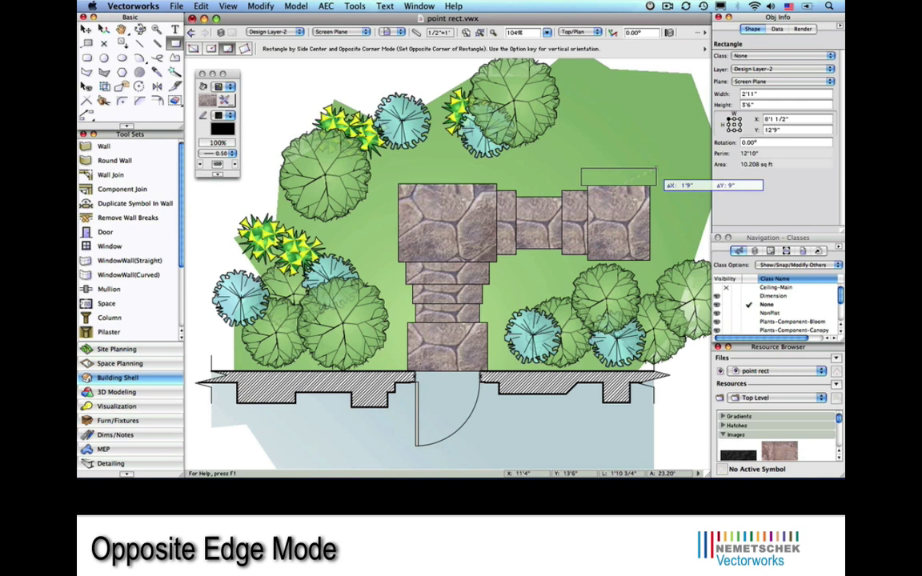
left_click(579, 168)
left_click(618, 169)
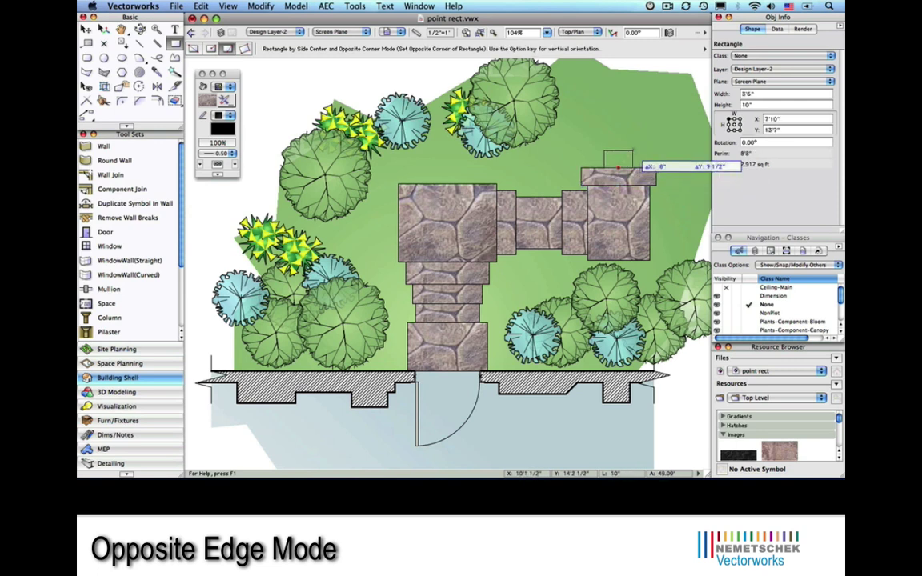
left_click(594, 150)
left_click(618, 150)
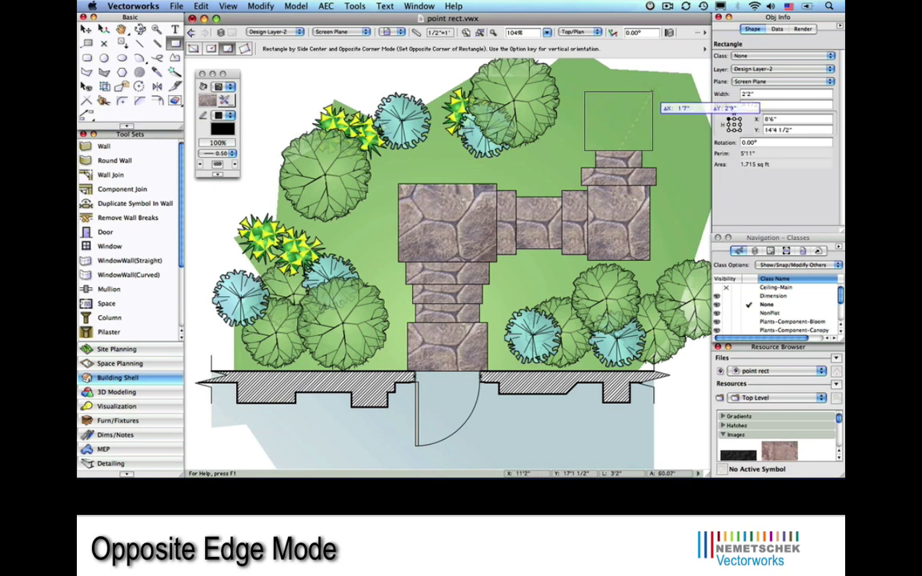
left_click(655, 92)
key("x")
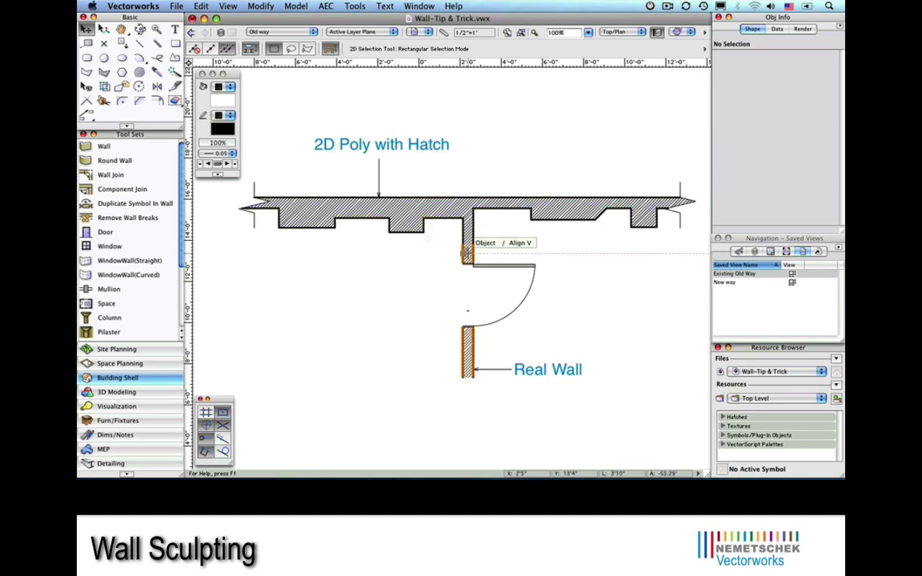
Inspect the hatched 2D poly and real wall in Right Isometric view, and switch to the saved view New way.
key("KP_3")
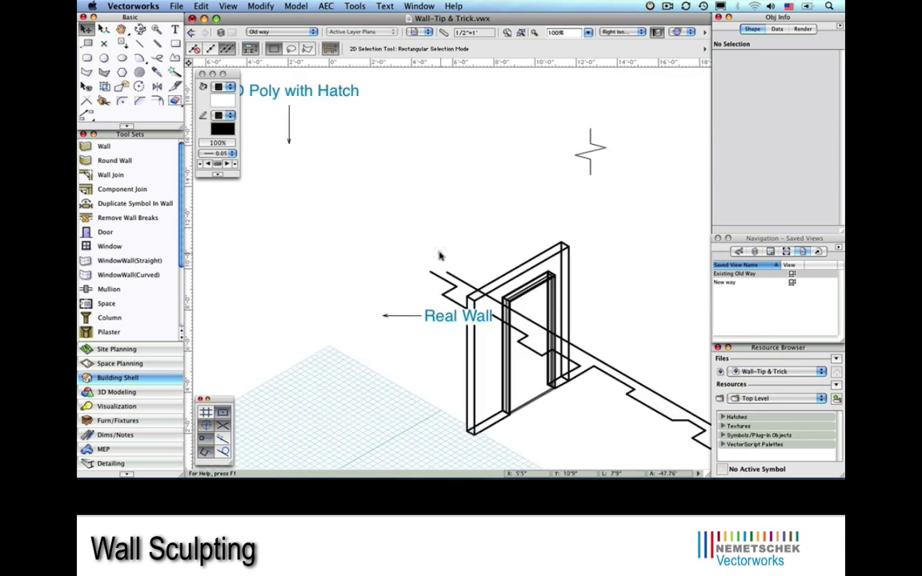
key("KP_0")
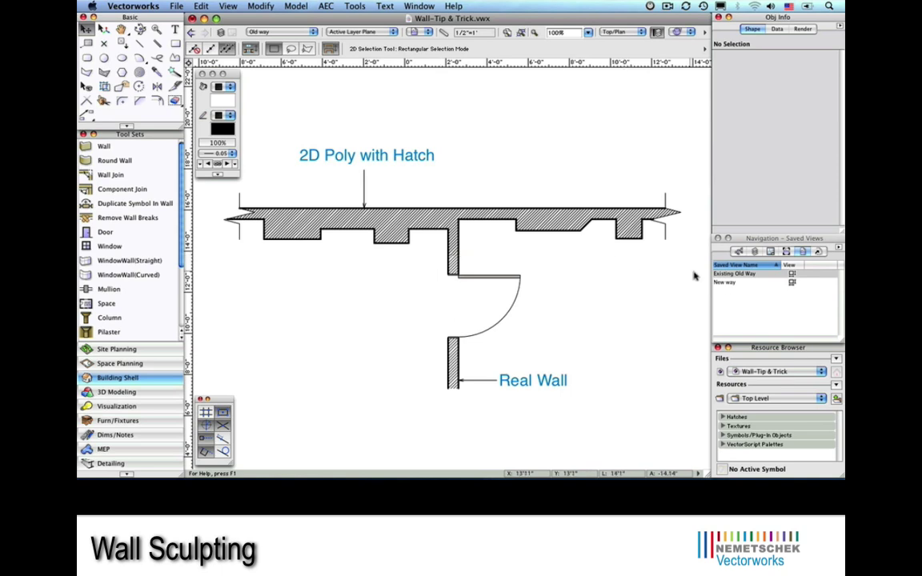
left_click(728, 285)
double_click(727, 285)
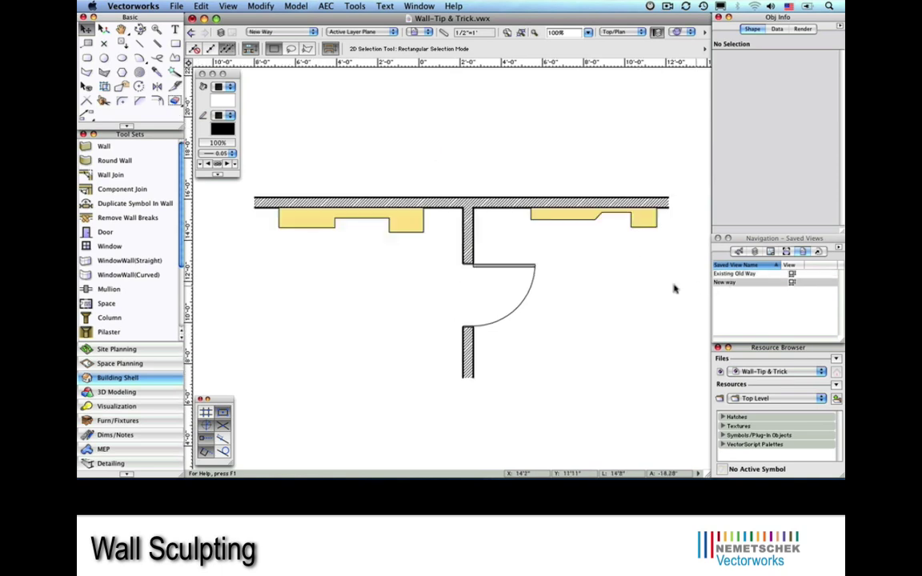
Add both yellow polygons to the horizontal wall with Add Surface, creating wall feature projections with the feature component set to <Object>.
left_click(406, 227)
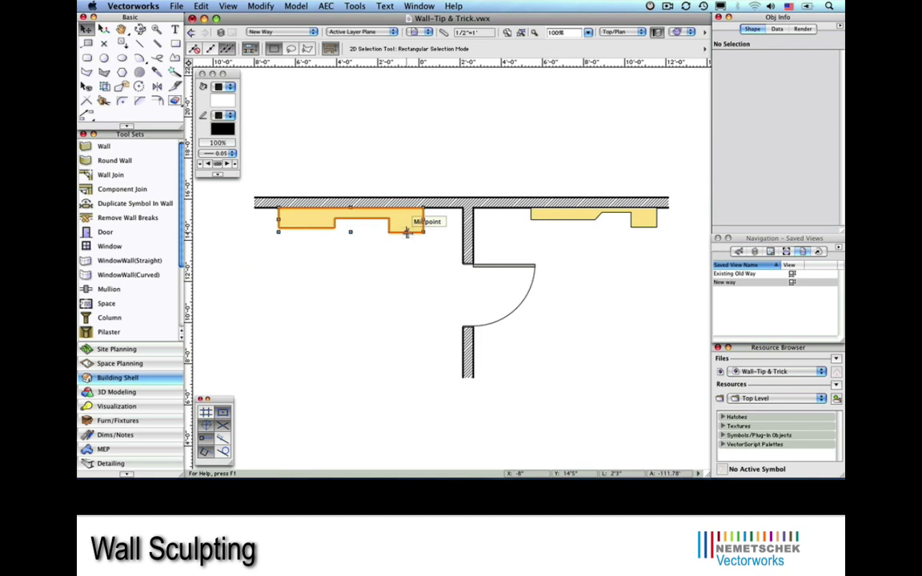
left_click(544, 218, "shift")
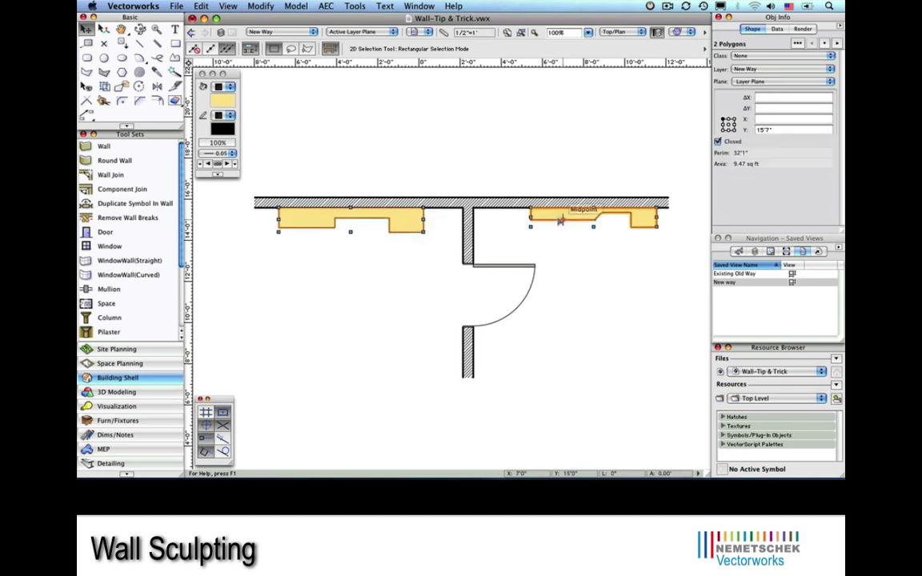
left_click(486, 209, "shift")
right_click(407, 215)
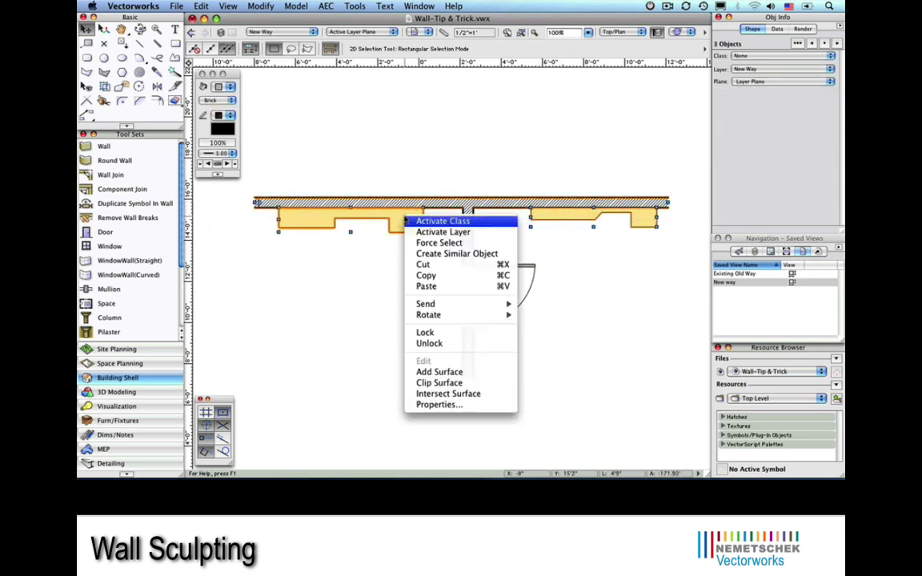
left_click(442, 372)
left_click(404, 168)
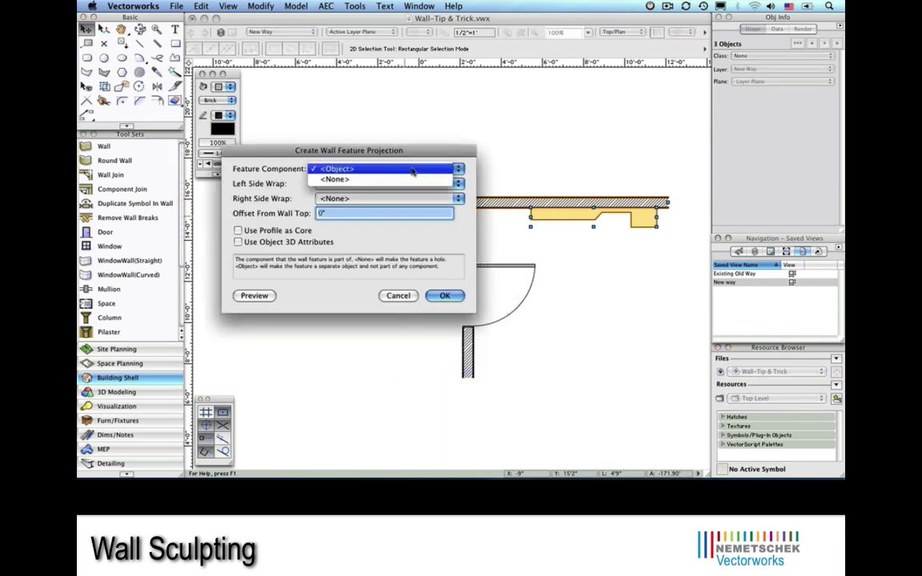
left_click(400, 182)
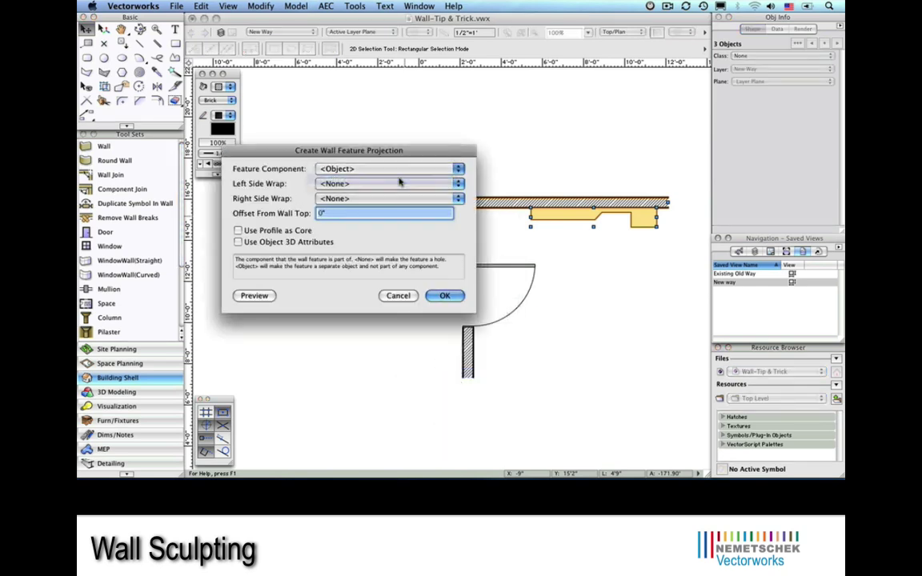
left_click(444, 295)
left_click(437, 295)
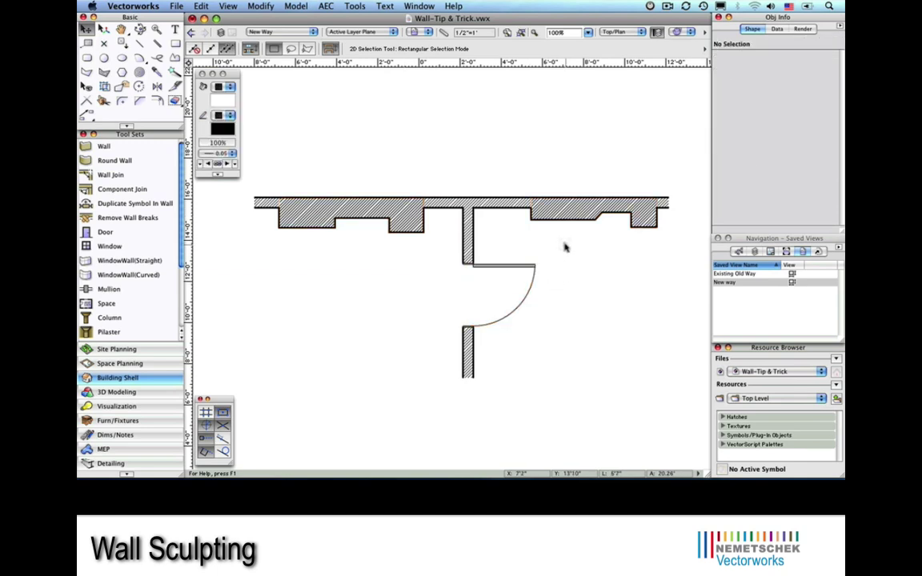
View the sculpted wall in Right Isometric view with OpenGL rendering.
key("3")
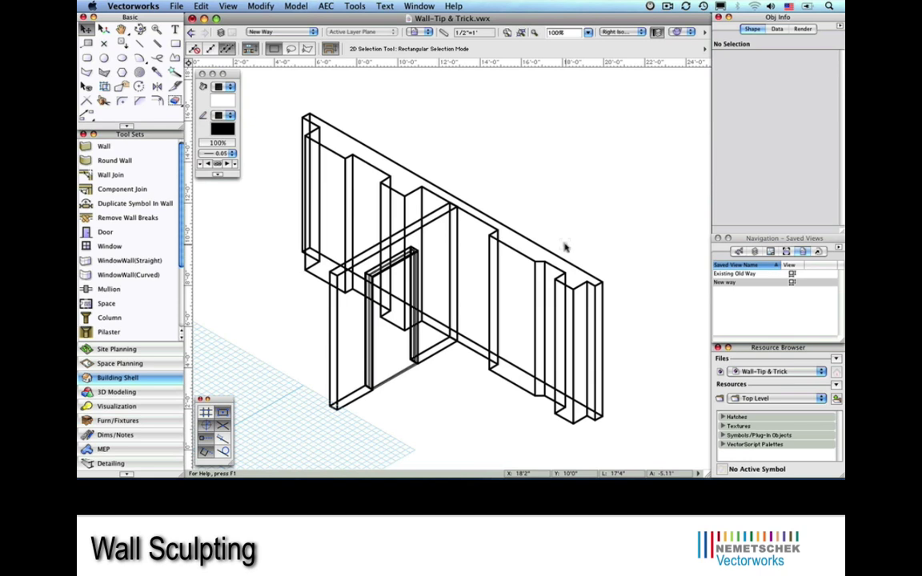
key("super+shift+g")
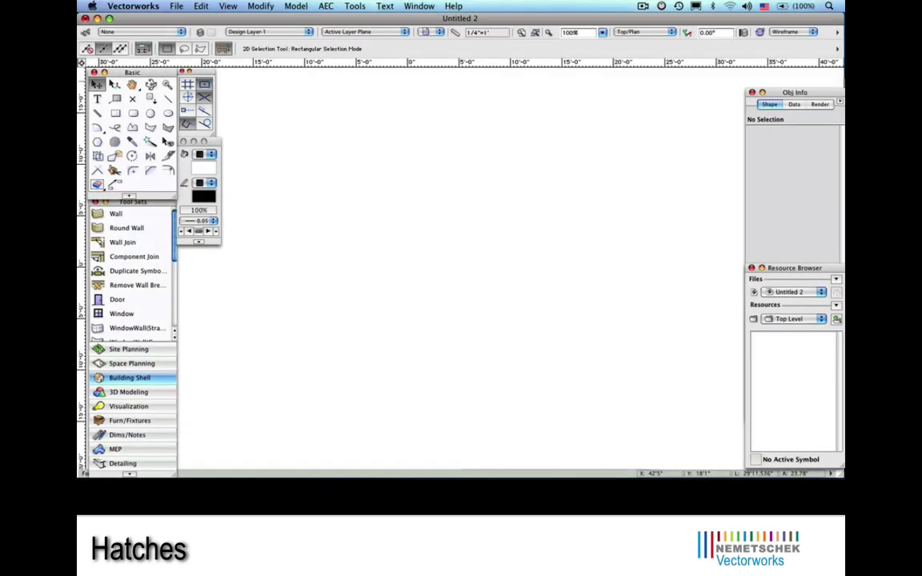
Draw a rectangle about 8'7" wide and 8'0" high in the middle of the blank drawing.
left_click(115, 115)
left_click(406, 199)
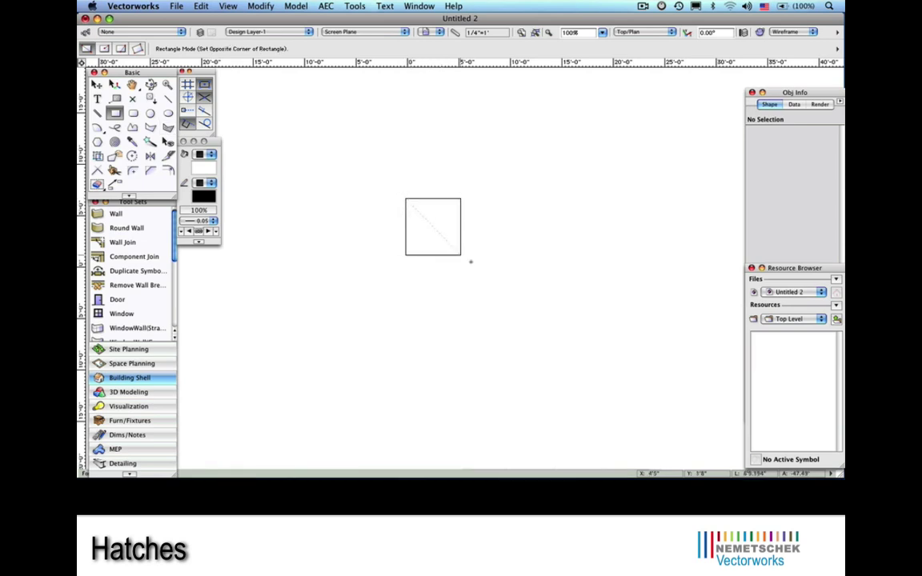
left_click(494, 280)
key("x")
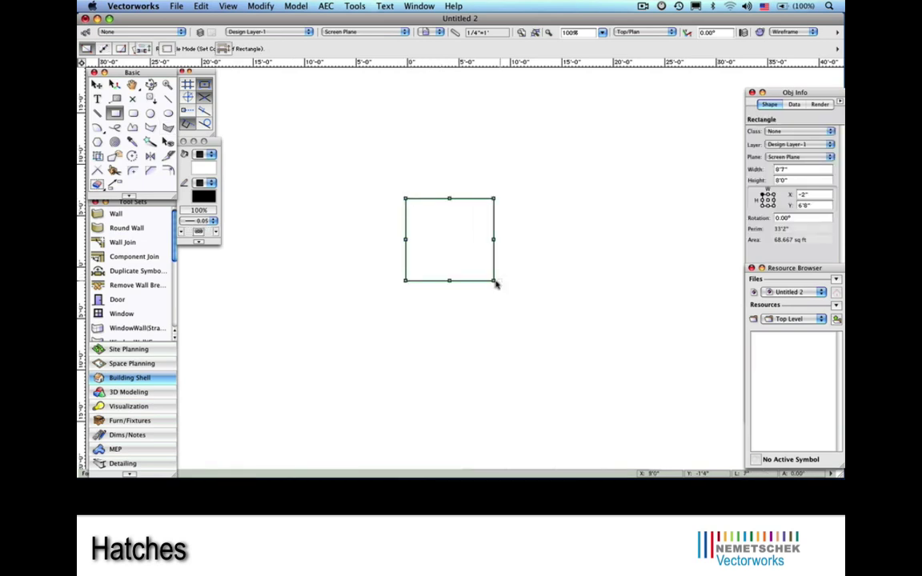
Fill the rectangle with the Brick-Flemish Bond hatch.
left_click(199, 153)
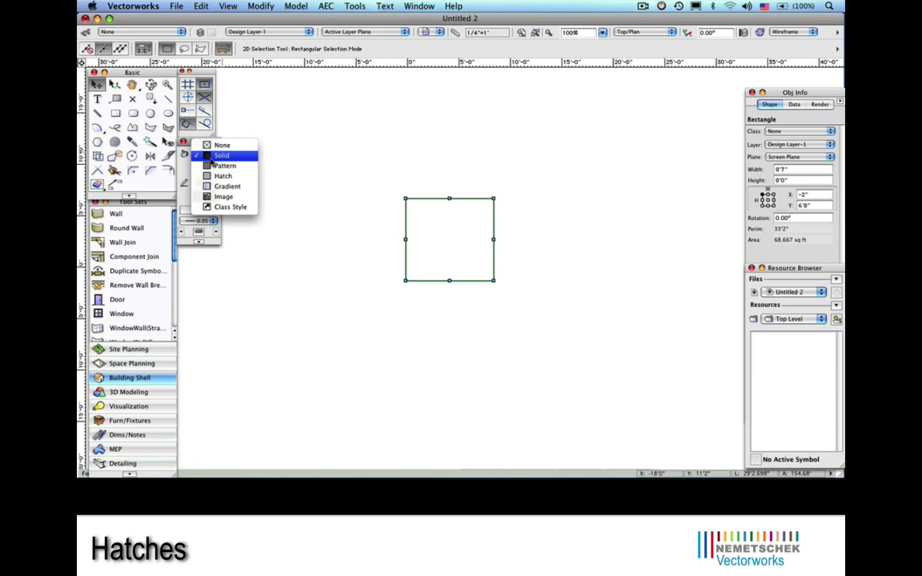
left_click(214, 177)
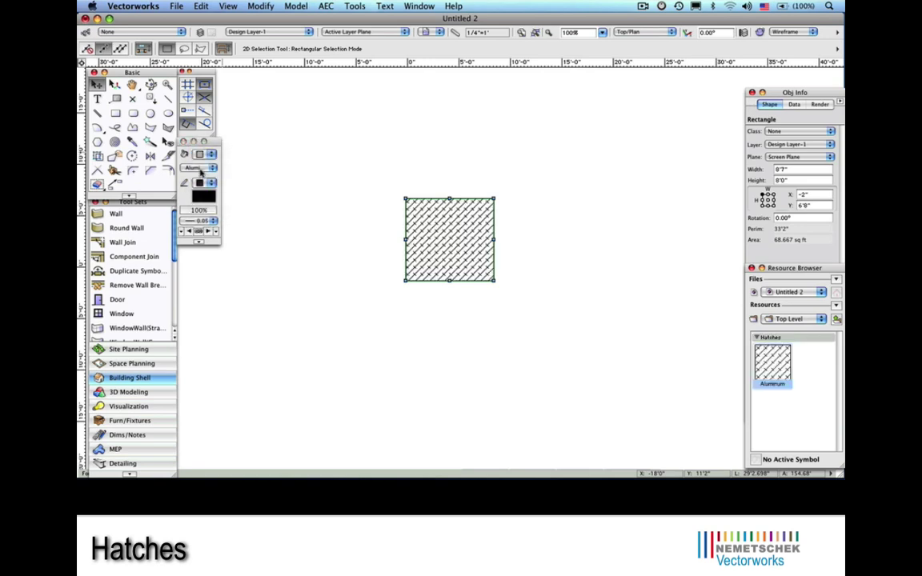
left_click(200, 154)
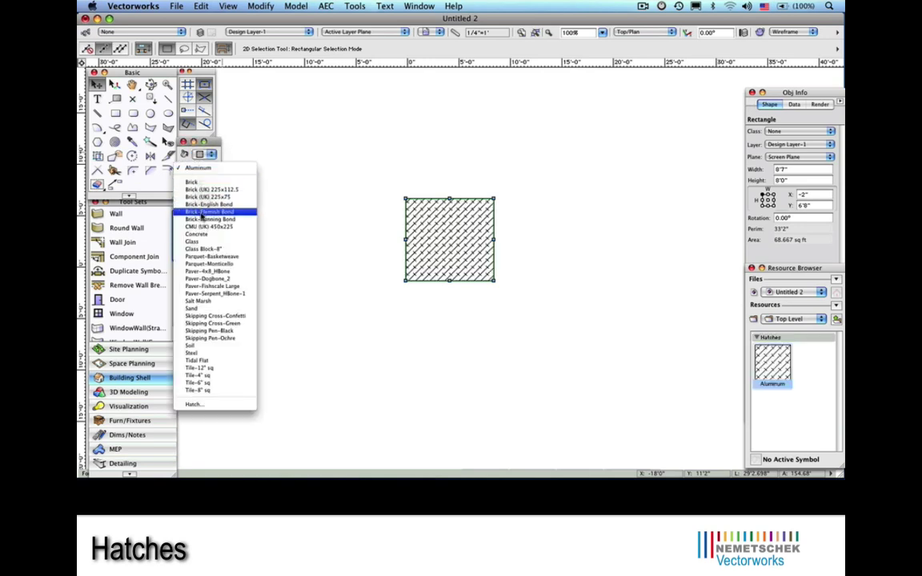
left_click(209, 212)
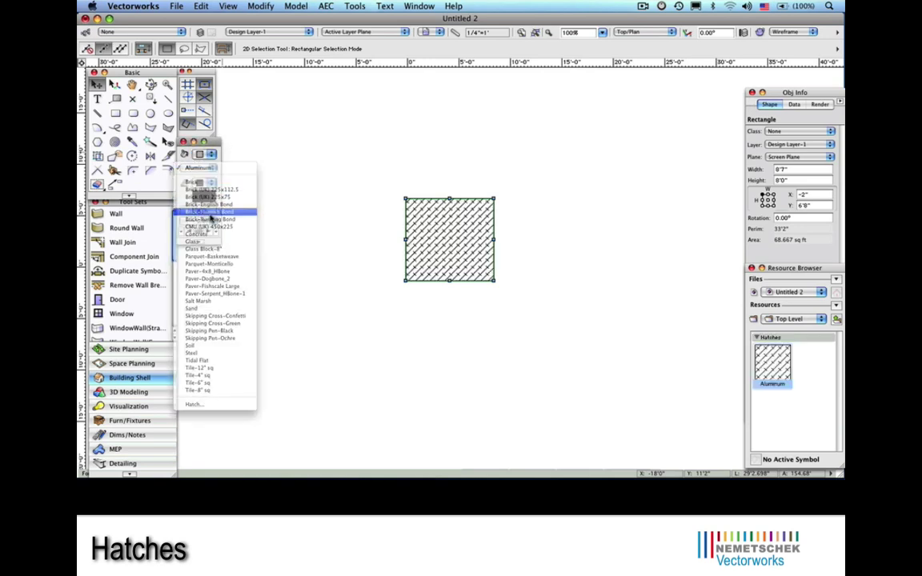
Enlarge the rectangle's brick hatch with the Attribute Mapping tool and rotate it so the courses run diagonally.
left_click(97, 155)
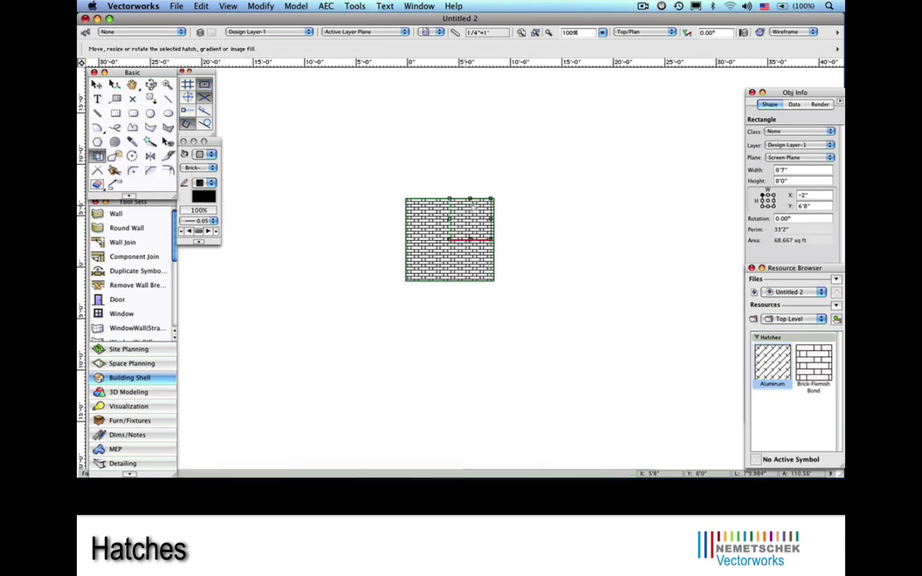
left_click_drag(491, 195, 609, 124)
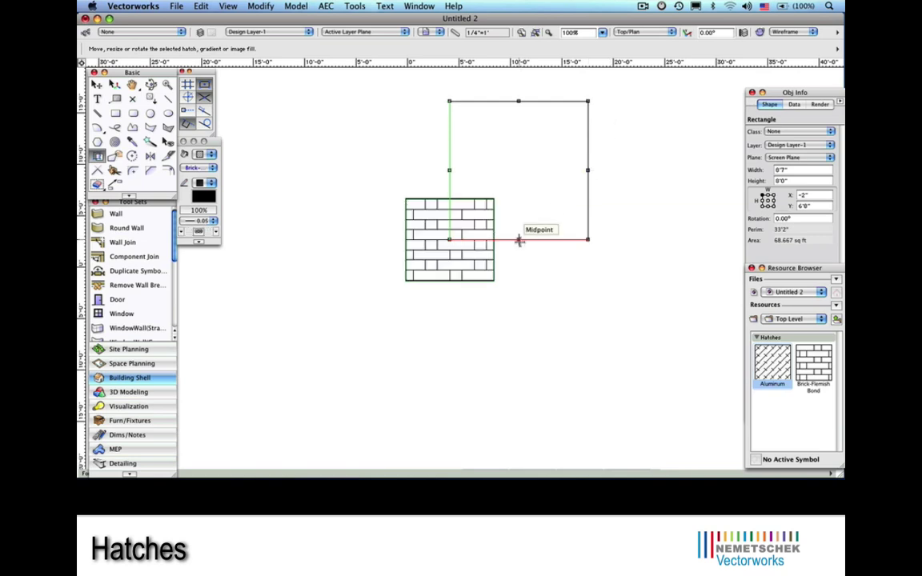
mouse_move(518, 239)
left_mouse_down()
mouse_move(605, 224)
mouse_move(642, 206)
mouse_move(635, 220)
left_mouse_up()
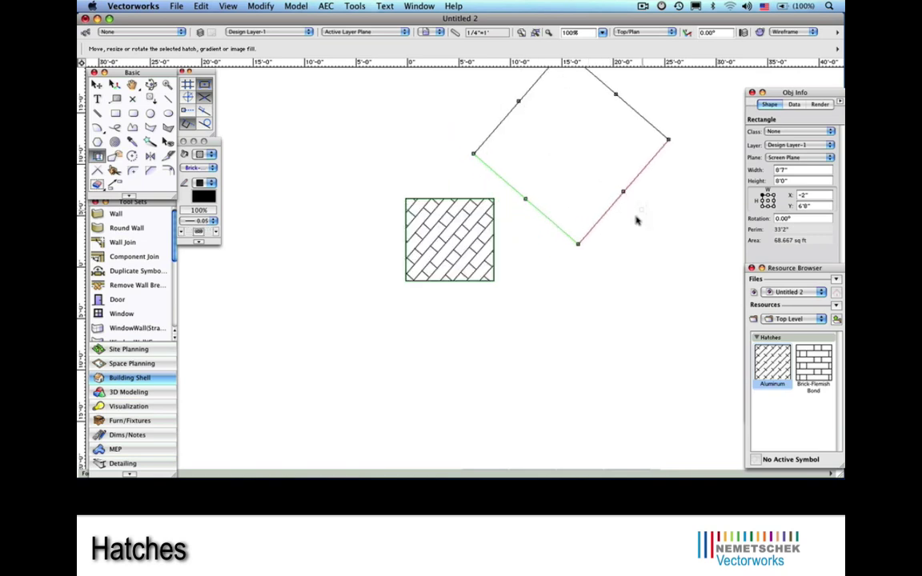
Export the drawing with the diagonal brick hatch as a DWG file named "test hatch" on the Desktop, using the default export options.
key("x")
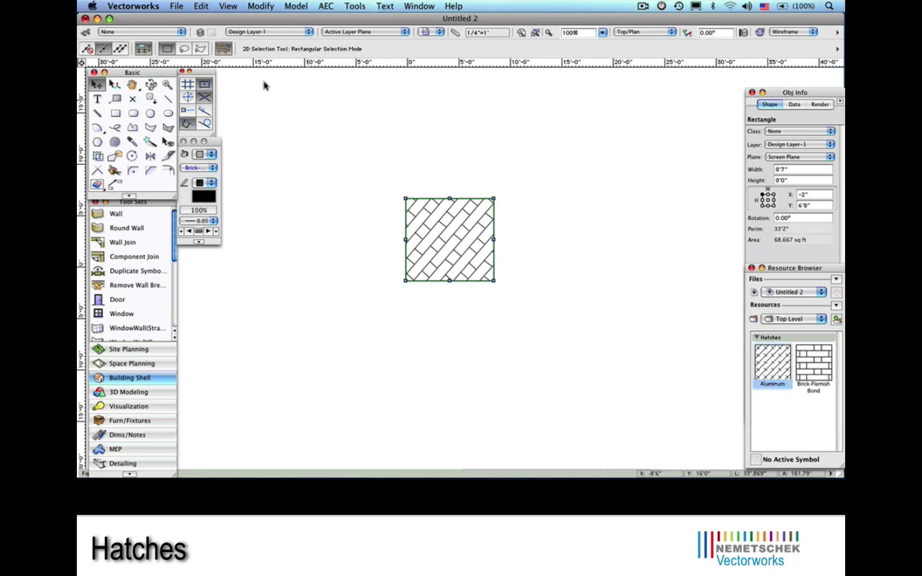
left_click(177, 7)
mouse_move(188, 171)
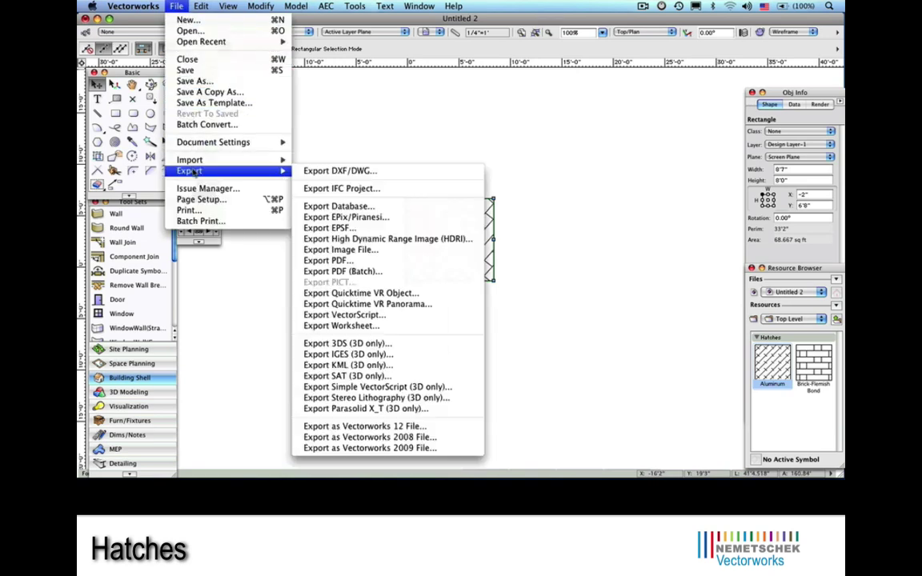
left_click(320, 171)
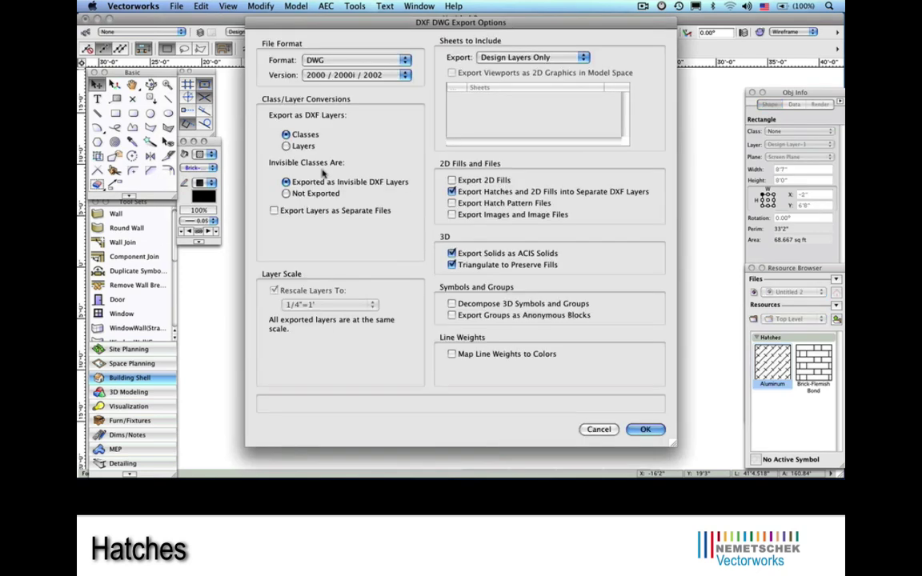
left_click(645, 430)
type("t")
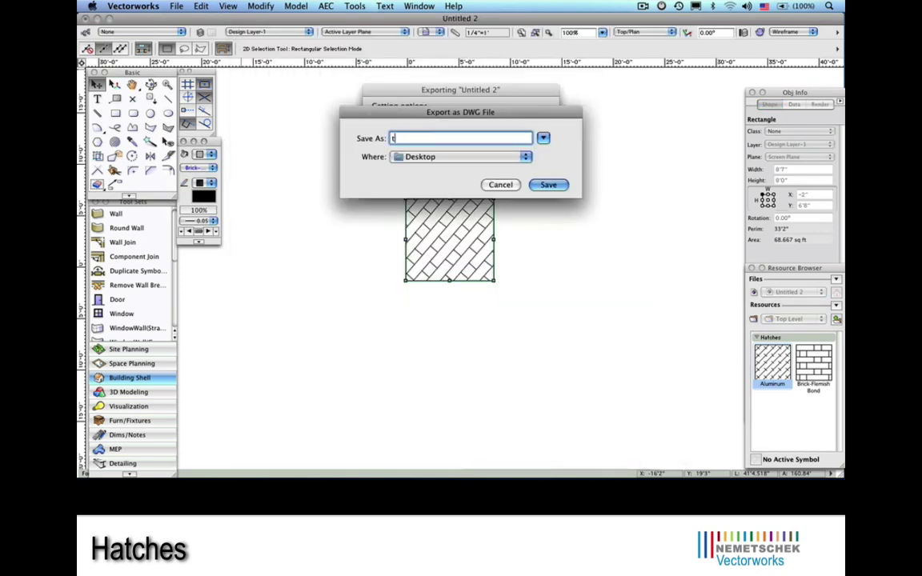
type("est hatch")
key("Return")
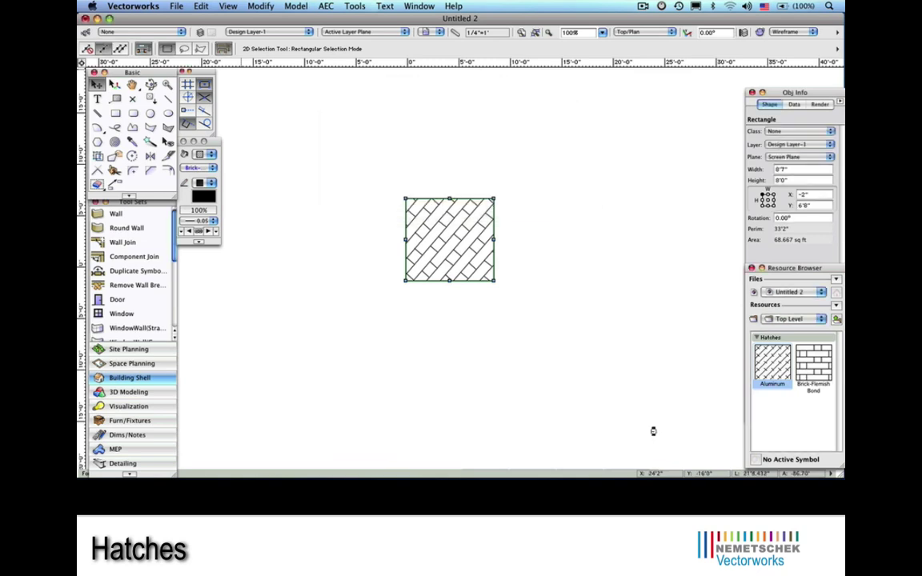
Delete the hatched rectangle and import the exported test hatch DWG into the drawing with the default import settings.
key("Delete")
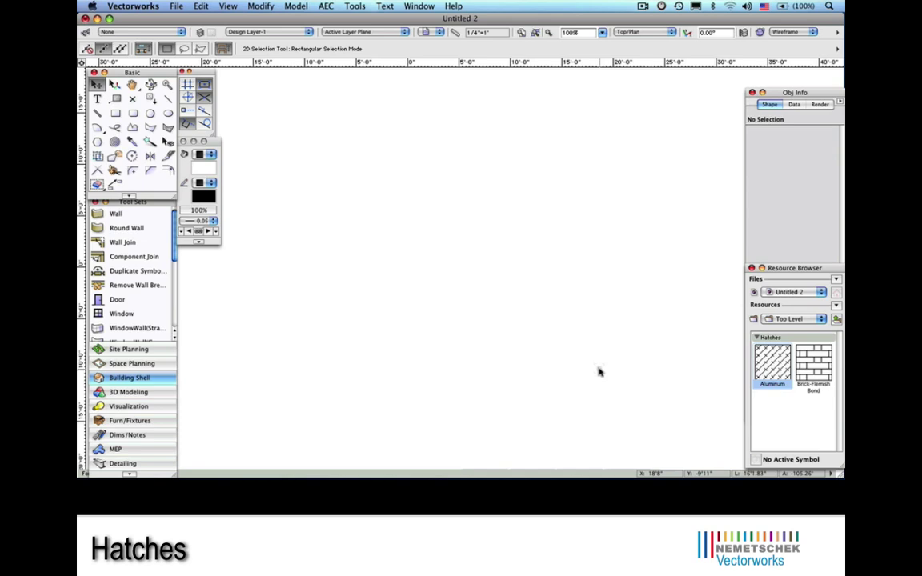
left_click_drag(839, 474, 687, 474)
mouse_move(710, 34)
left_mouse_down()
mouse_move(644, 40)
mouse_move(390, 191)
left_mouse_up()
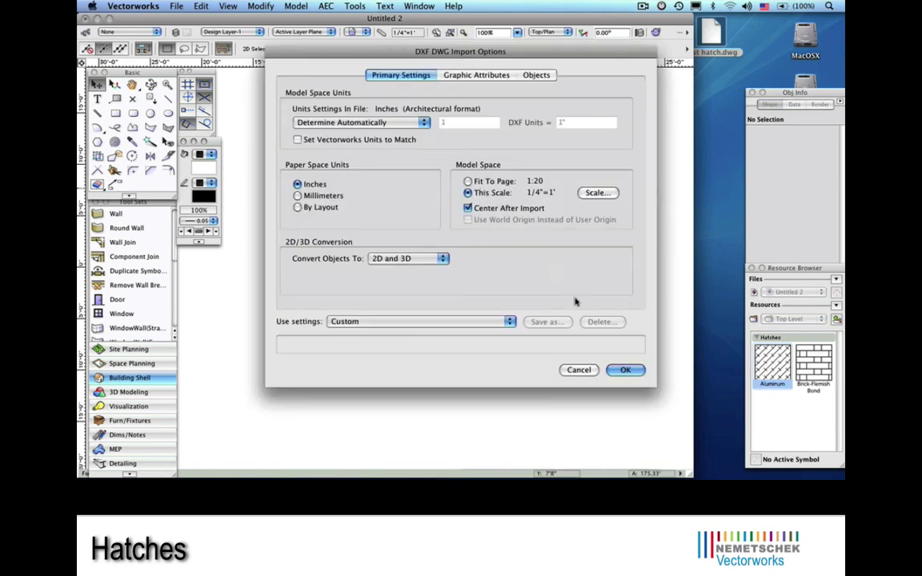
left_click(626, 370)
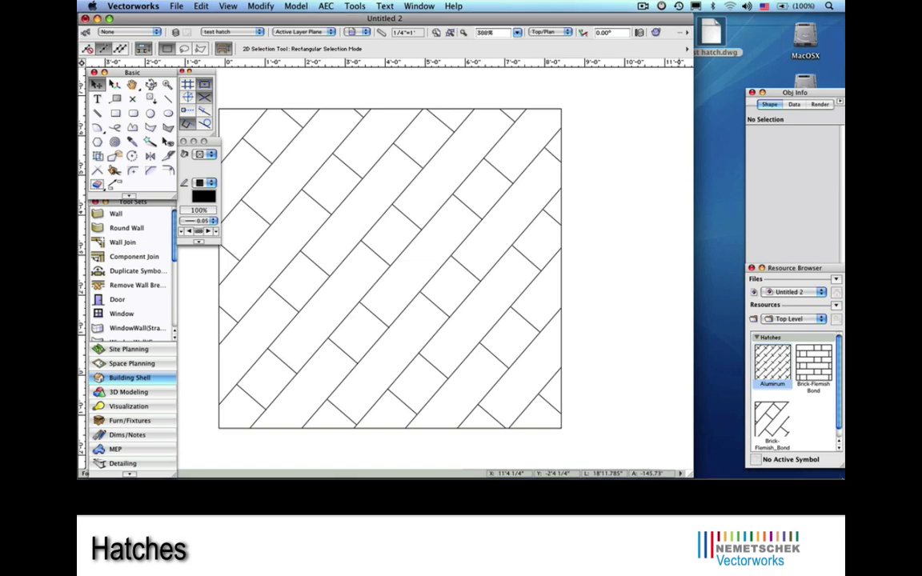
left_click_drag(688, 475, 843, 476)
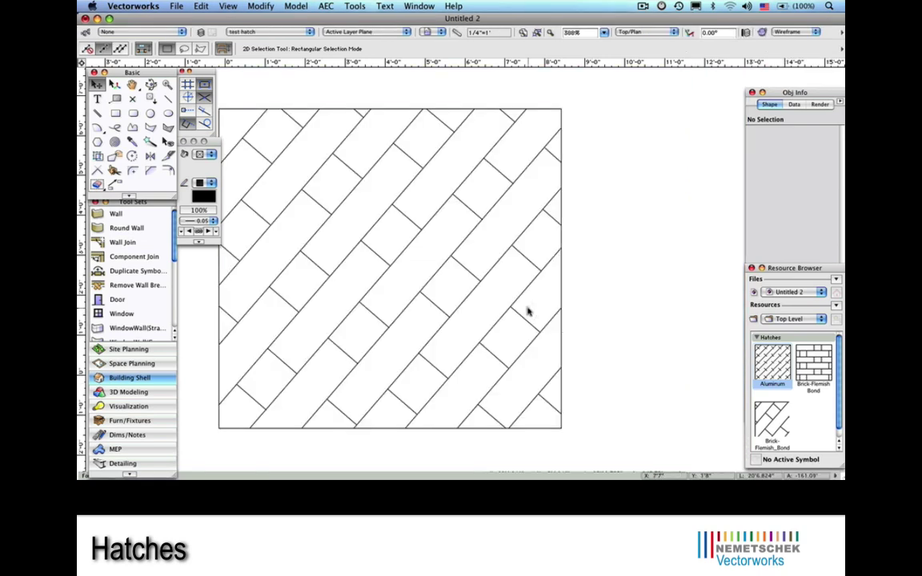
Rename the imported Brick-Flemish_Bond hatch resource as "MY Modded Hatch".
right_click(767, 424)
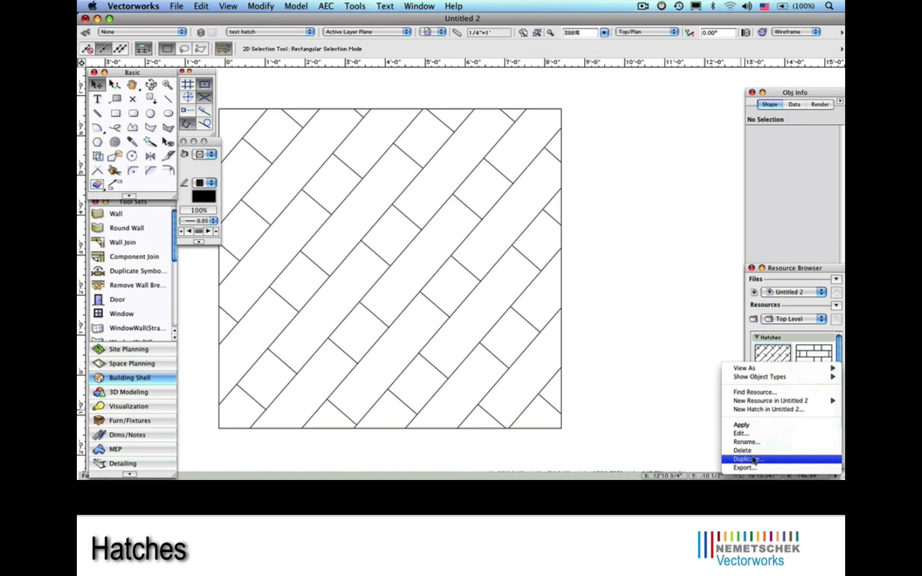
left_click(750, 442)
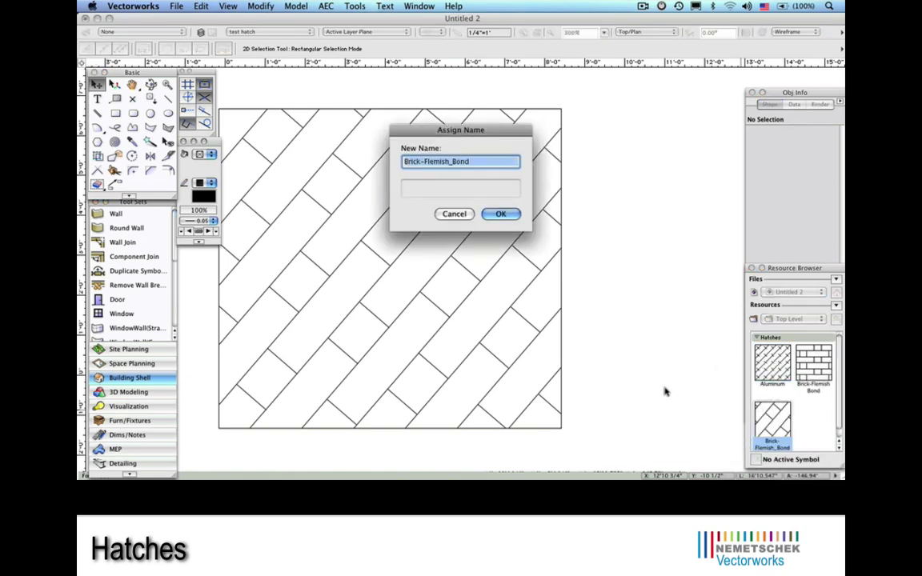
type("MY Modded")
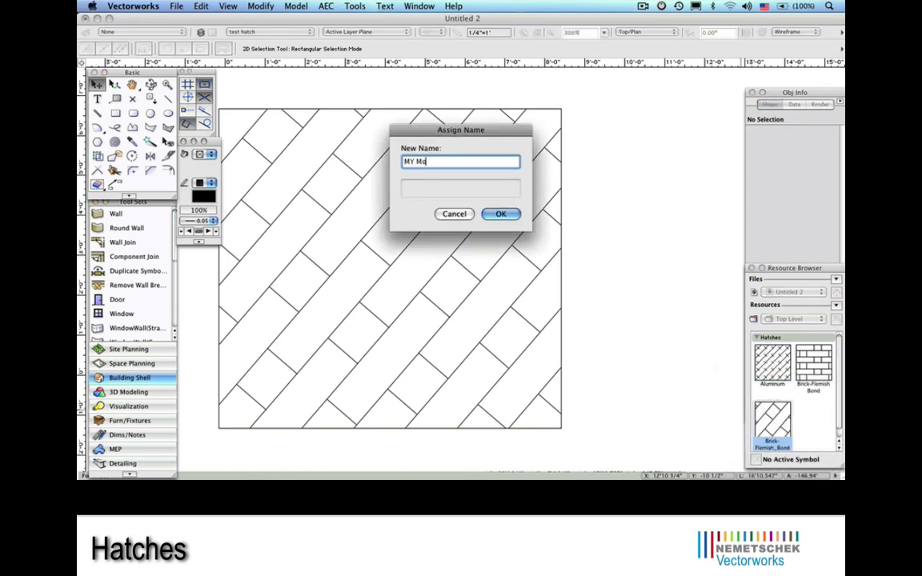
type(" Hatch")
key("Return")
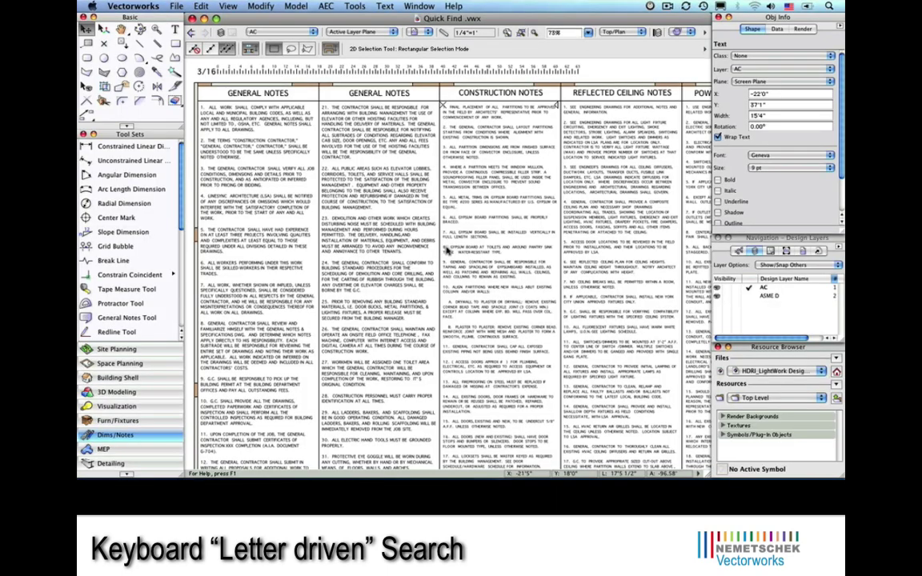
Browse the available fonts for the selected construction notes text, from the A fonts down to the C fonts.
left_click(385, 6)
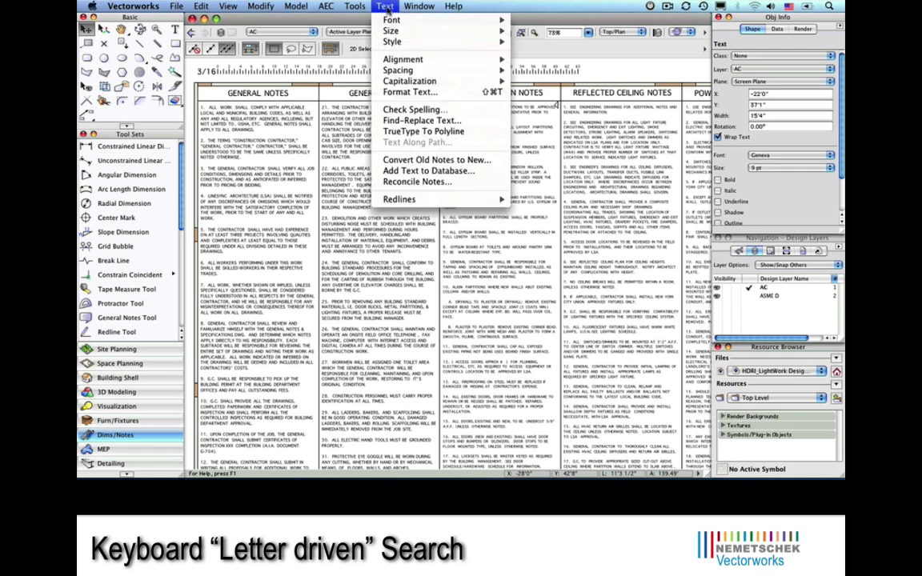
mouse_move(414, 24)
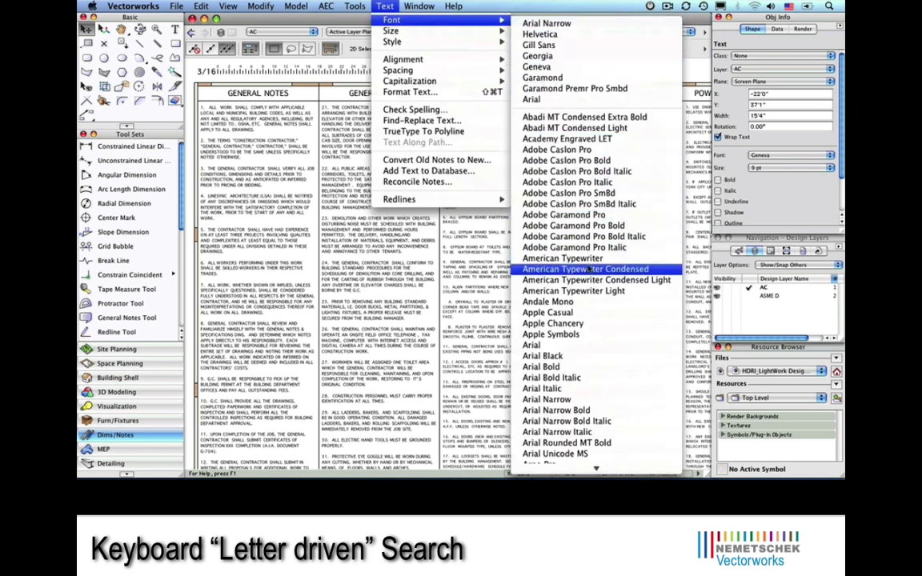
scroll(589, 271, "down", 10)
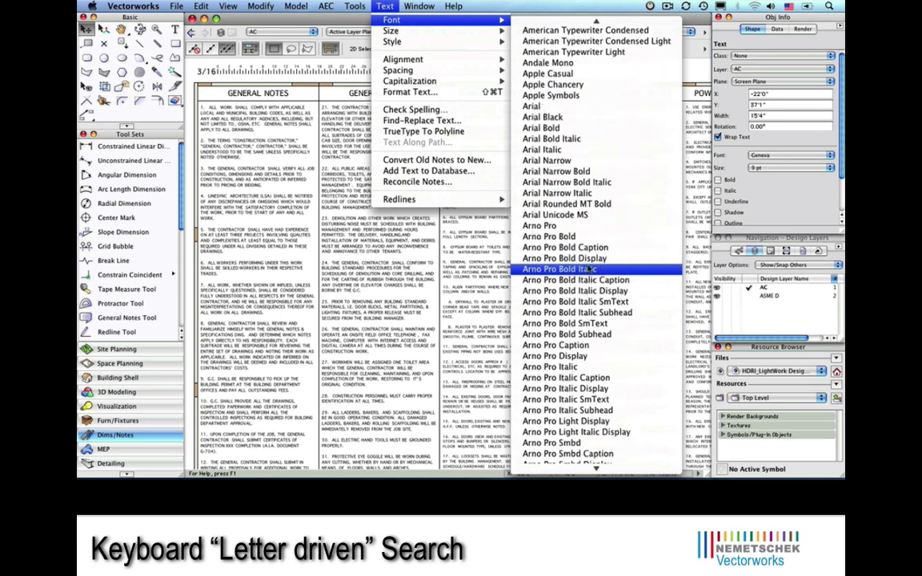
scroll(589, 271, "down", 6)
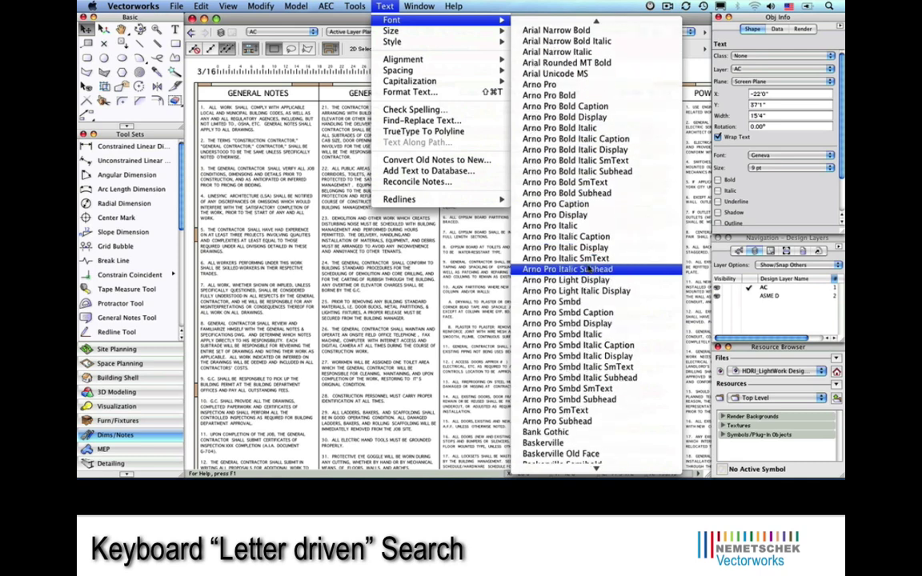
scroll(589, 270, "down", 5)
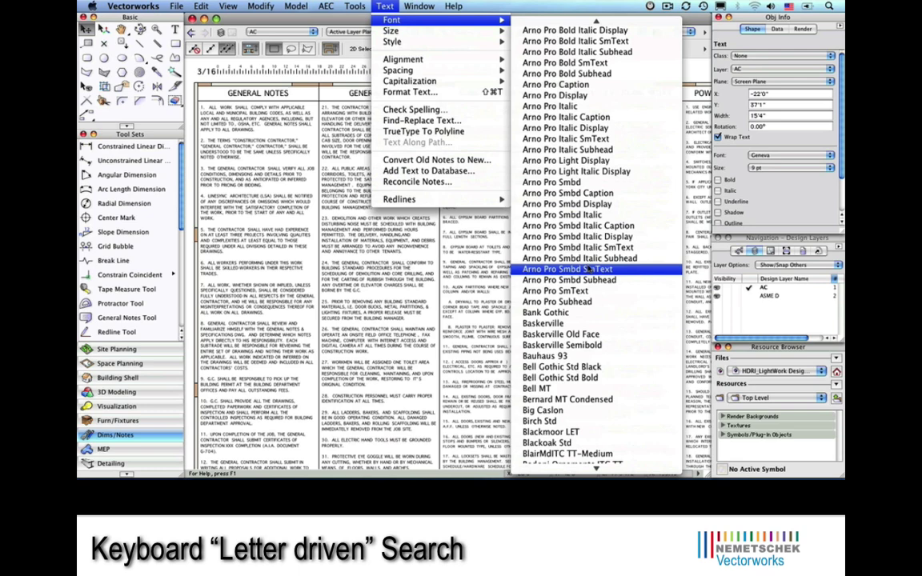
scroll(589, 271, "down", 7)
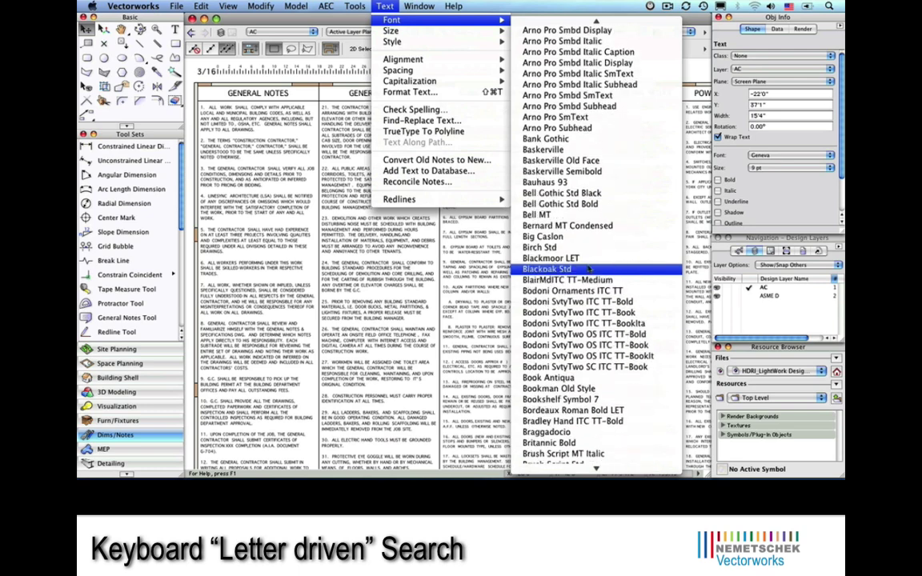
scroll(588, 271, "down", 1)
scroll(589, 271, "down", 9)
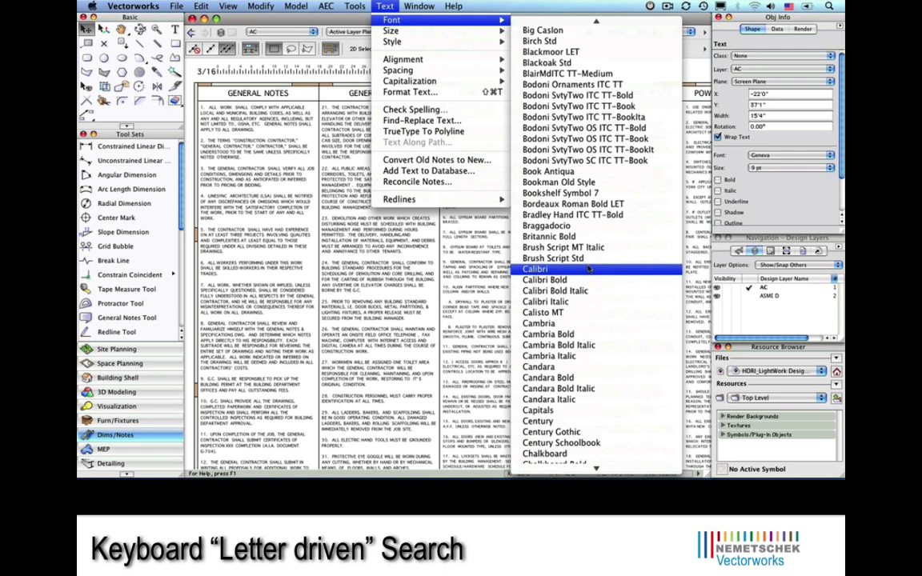
Look up fonts by initial letters Z, Ti, G and N in the open font list, and leave it without choosing one.
key("z")
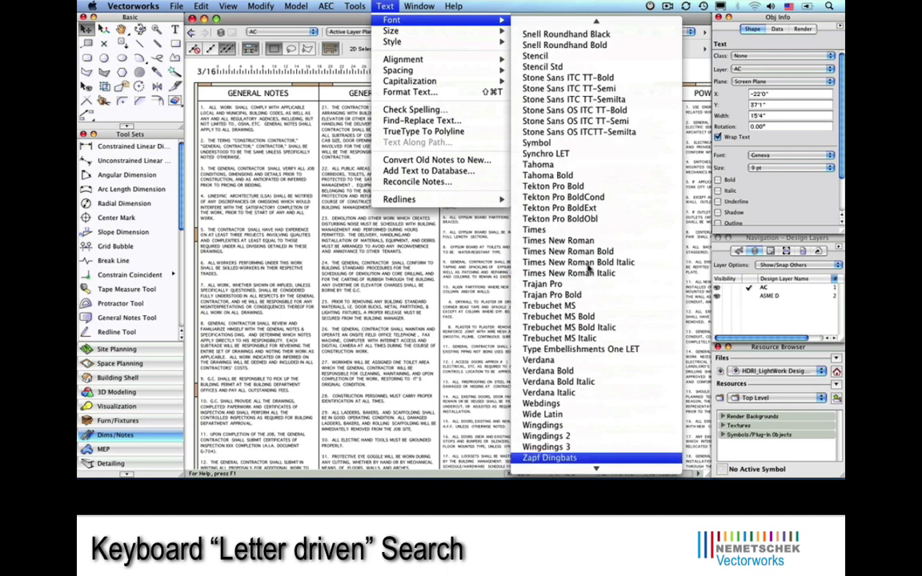
key("t")
key("i")
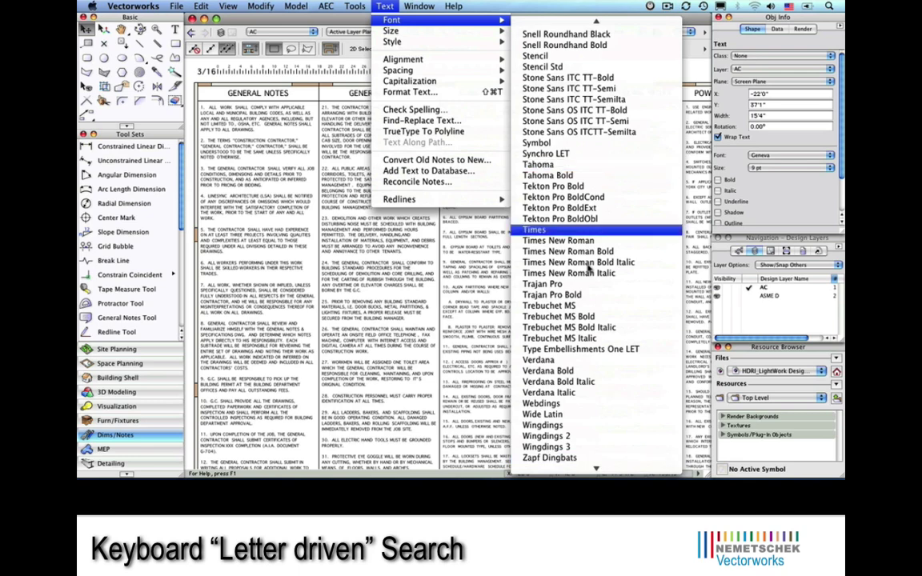
key("g")
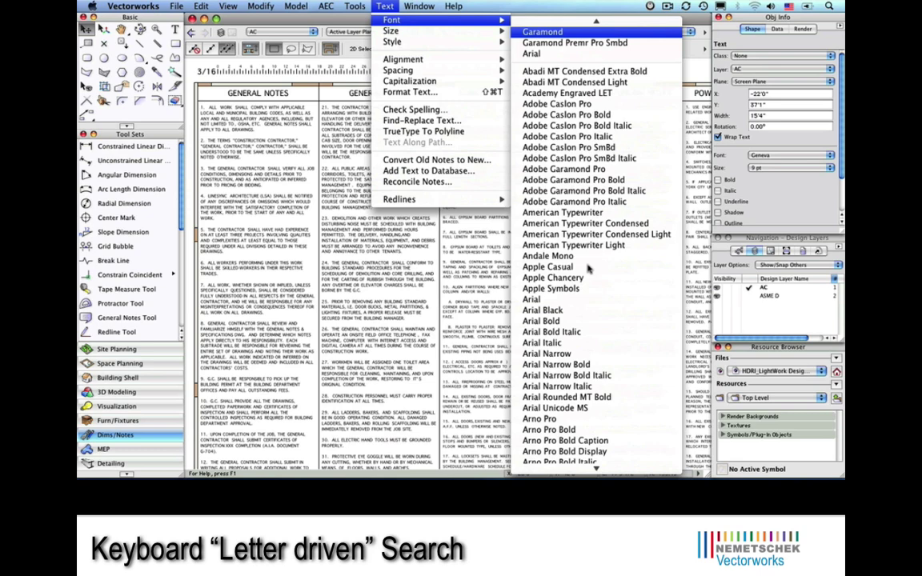
key("n")
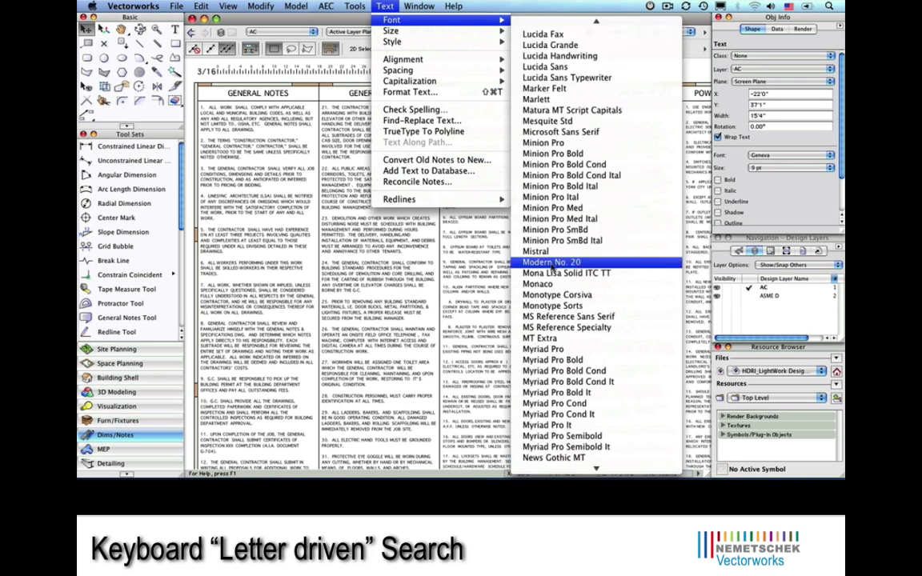
left_click(482, 263)
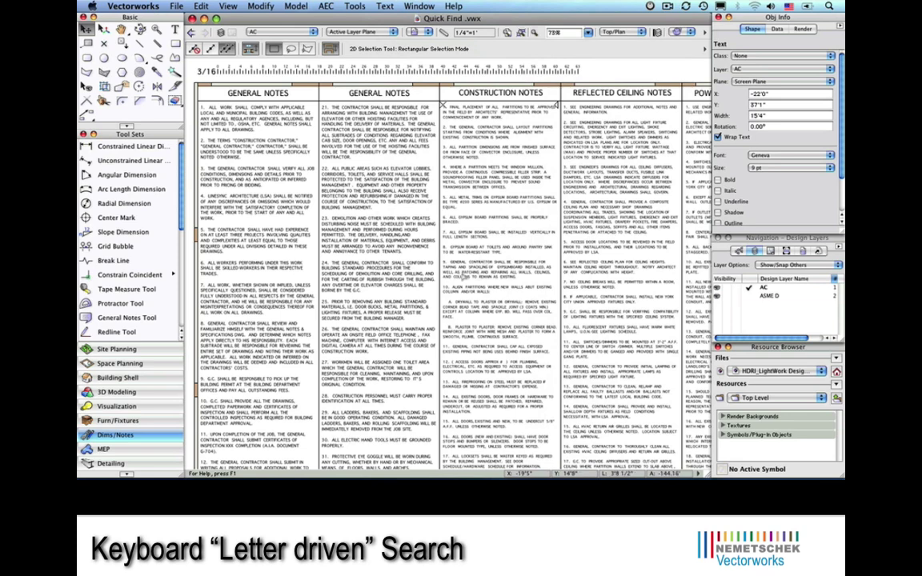
Look up fonts starting with "ti", "te" and "pe" in the notes text's font property, leaving the font unchosen.
left_click(788, 161)
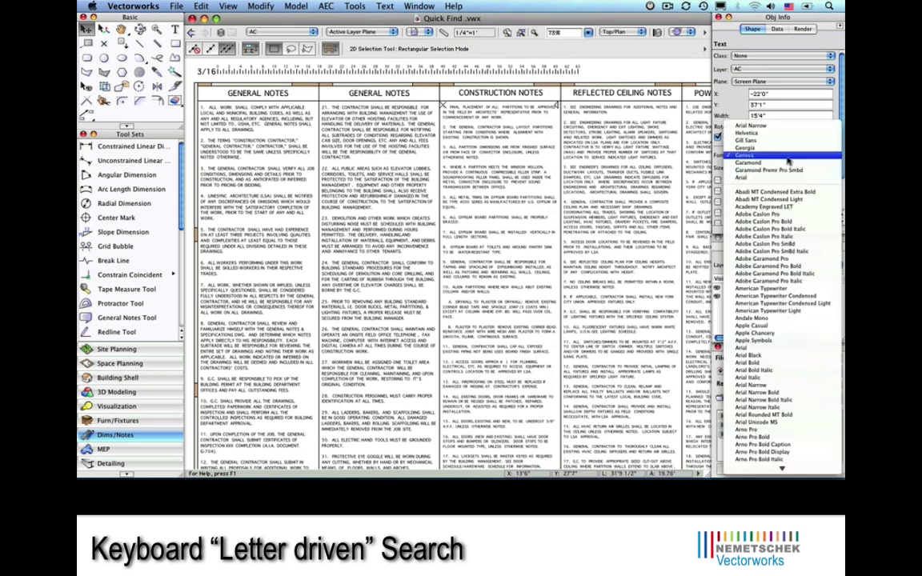
scroll(778, 232, "down", 1)
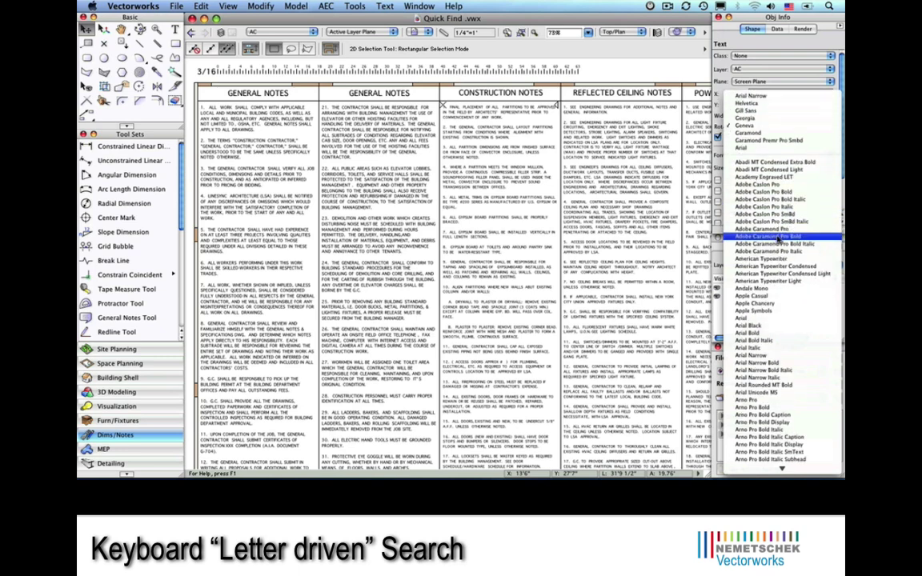
scroll(778, 238, "down", 3)
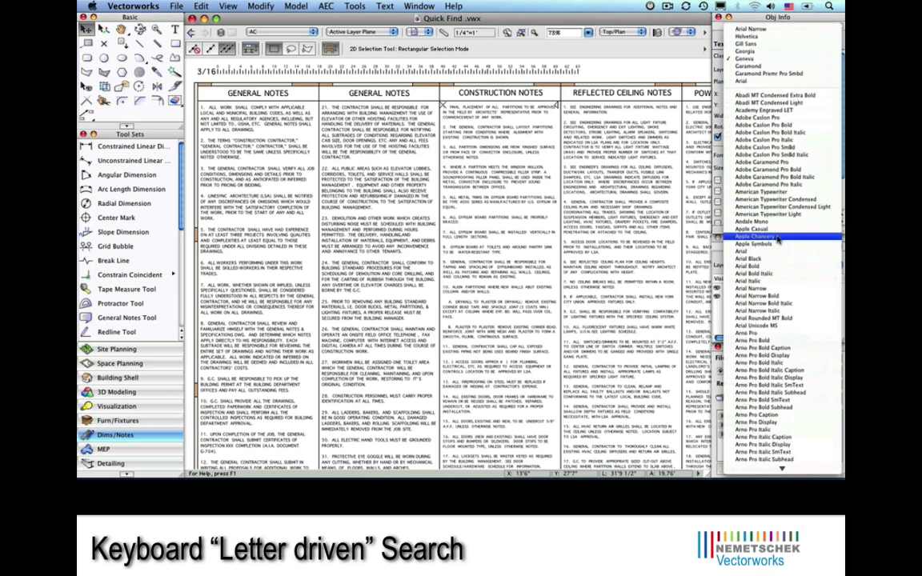
type("ti")
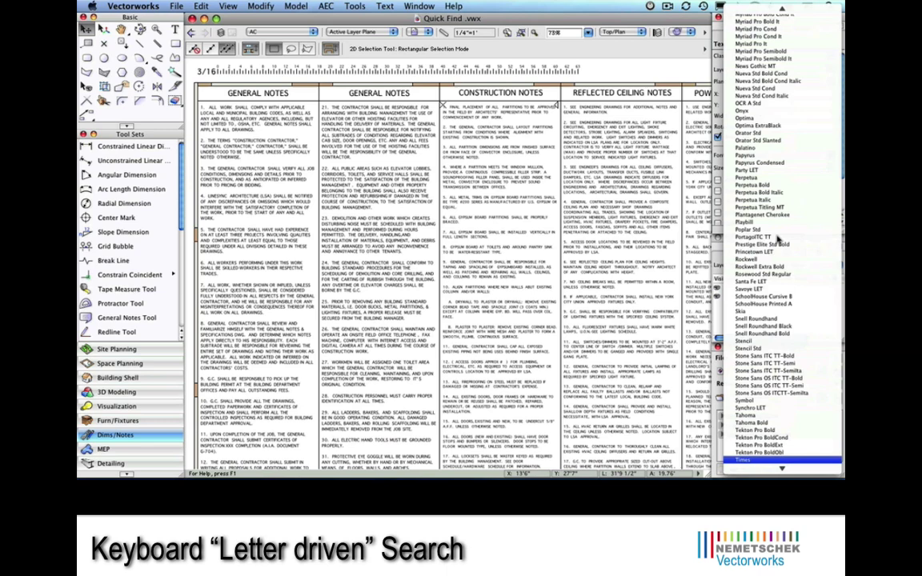
type("te")
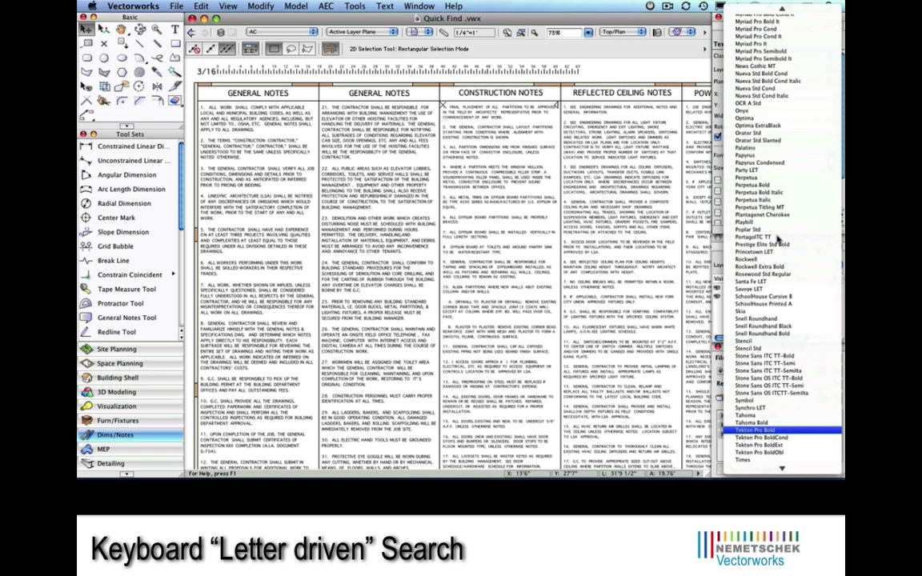
type("pe")
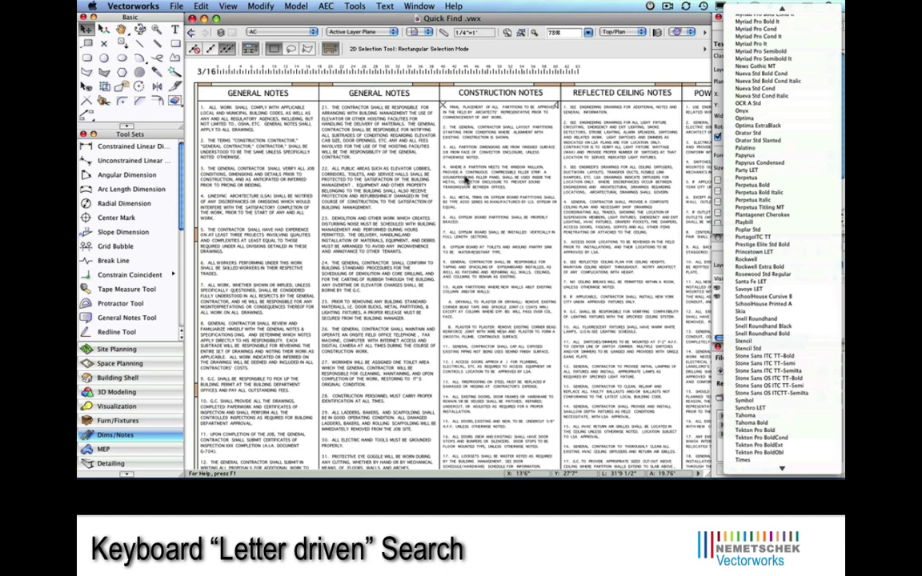
left_click(417, 158)
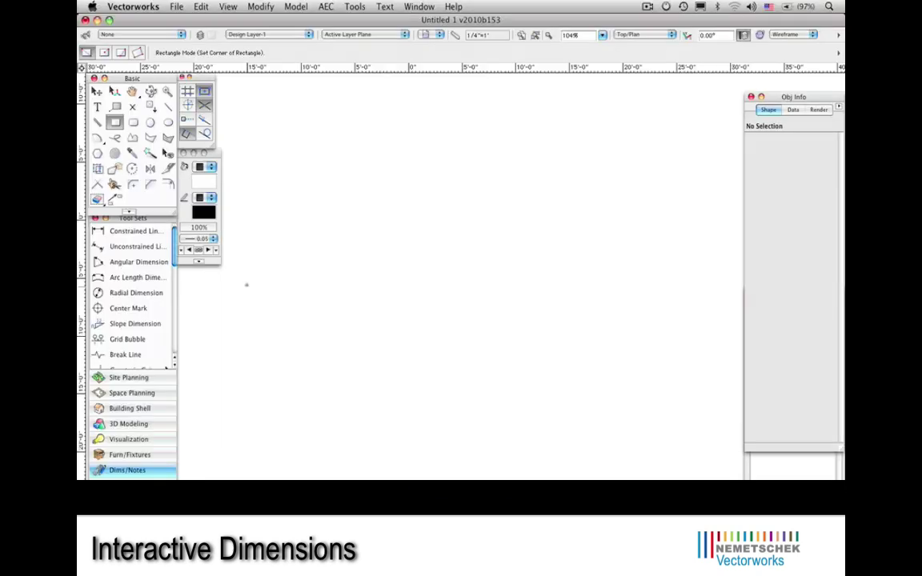
Draw a rectangle about 6'11" wide and 7'0" high, and place a copy about 37'9" to its right at the same height.
left_click(247, 283)
left_click(321, 364)
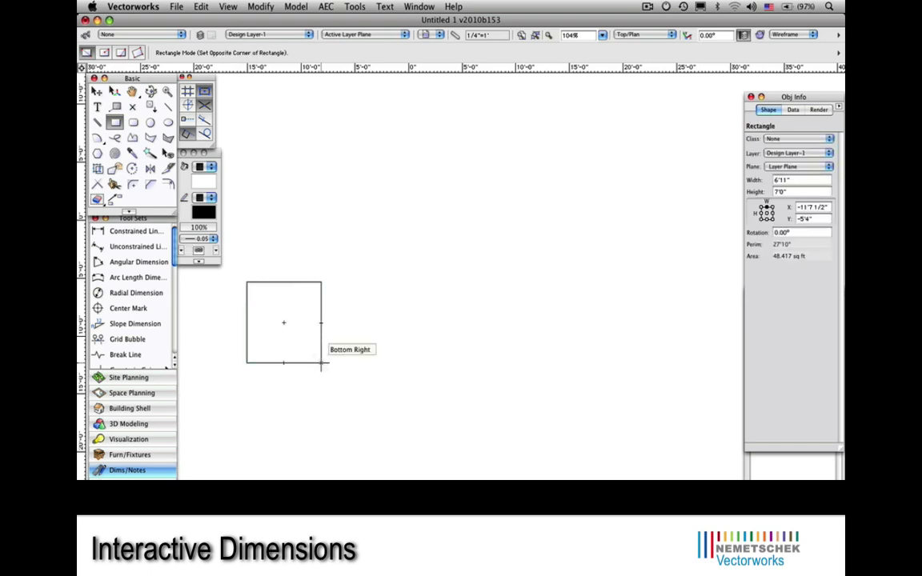
key("x")
left_click(307, 366)
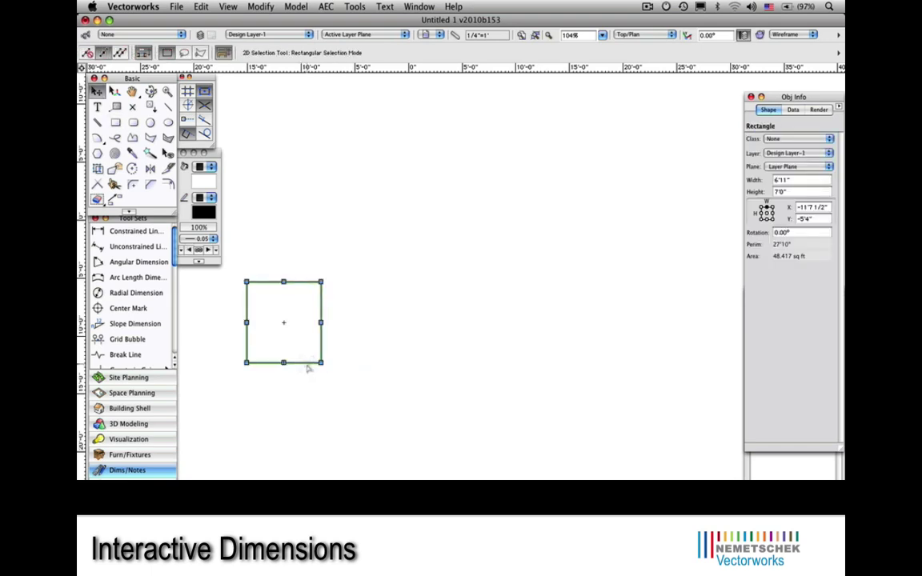
left_click_drag(308, 366, 710, 374)
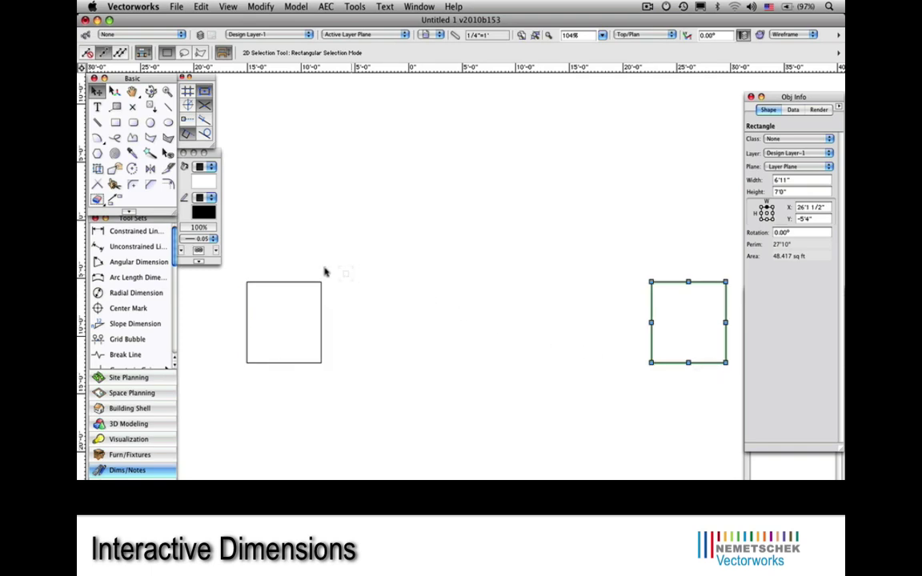
Add a constrained linear dimension between the facing lower corners of the two rectangles, with its line about 3' below them.
left_click(132, 231)
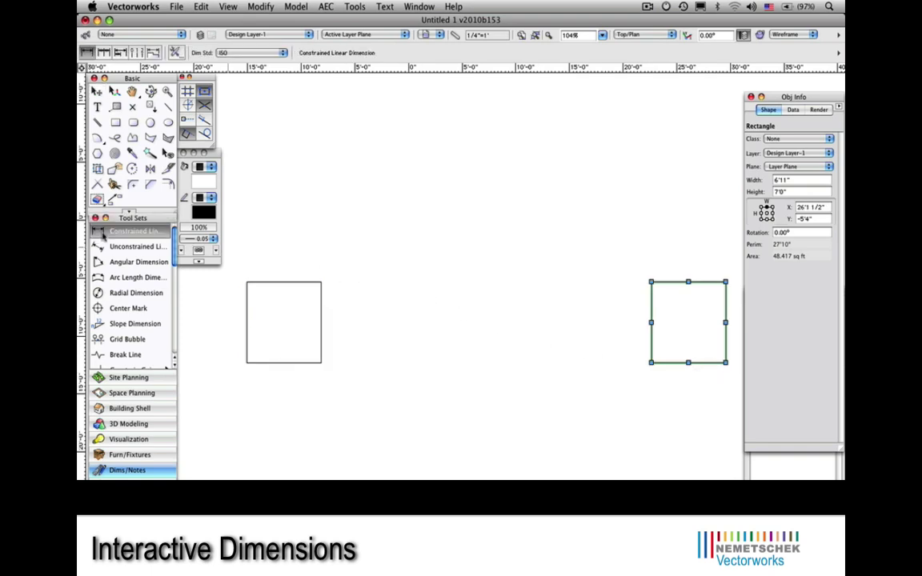
left_click(321, 364)
left_click(652, 364)
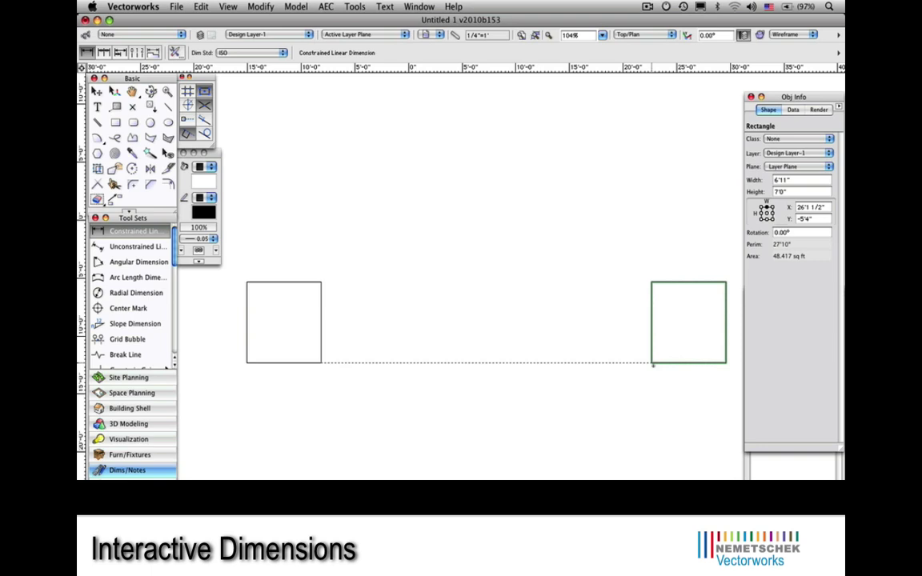
left_click(583, 396)
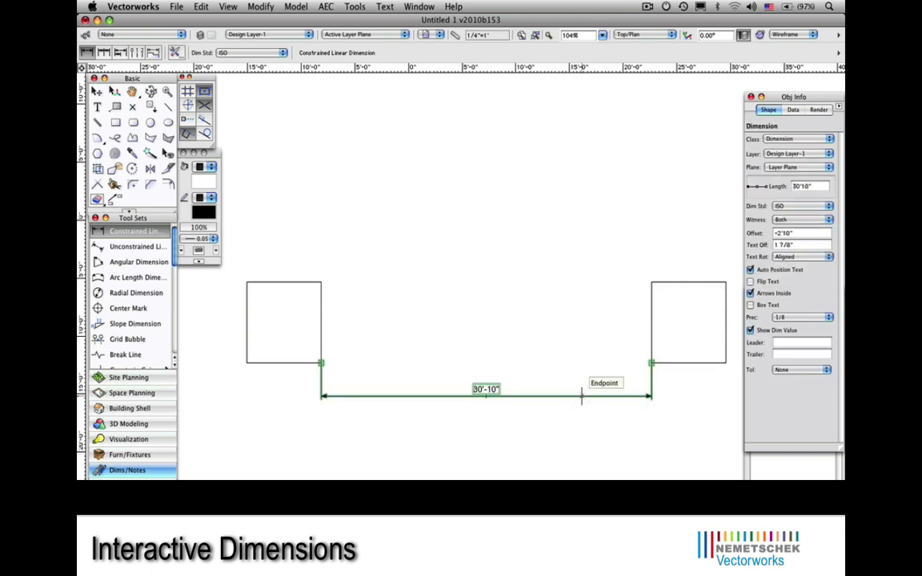
Edit the dimension between the rectangles directly in the drawing and set it to 30'10 1/2".
key("x")
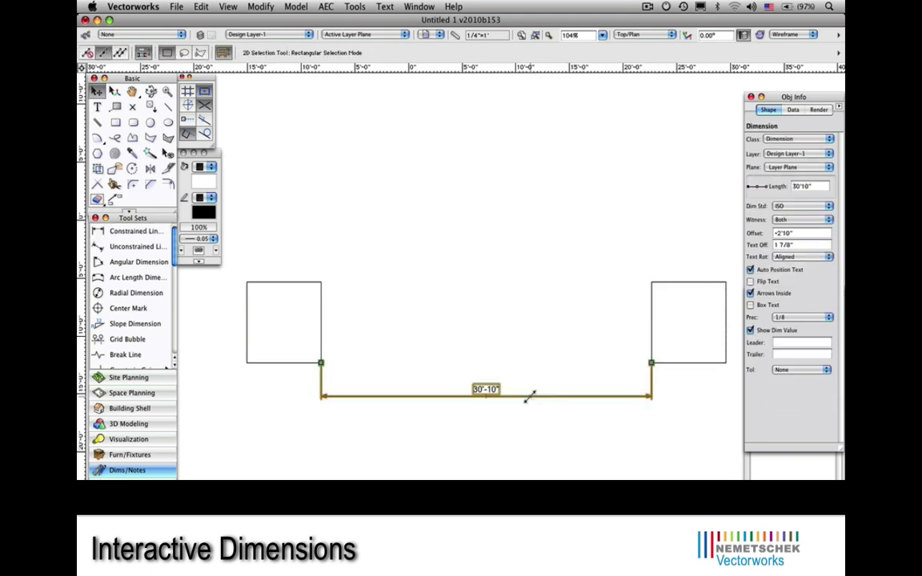
left_click(472, 396)
type("30")
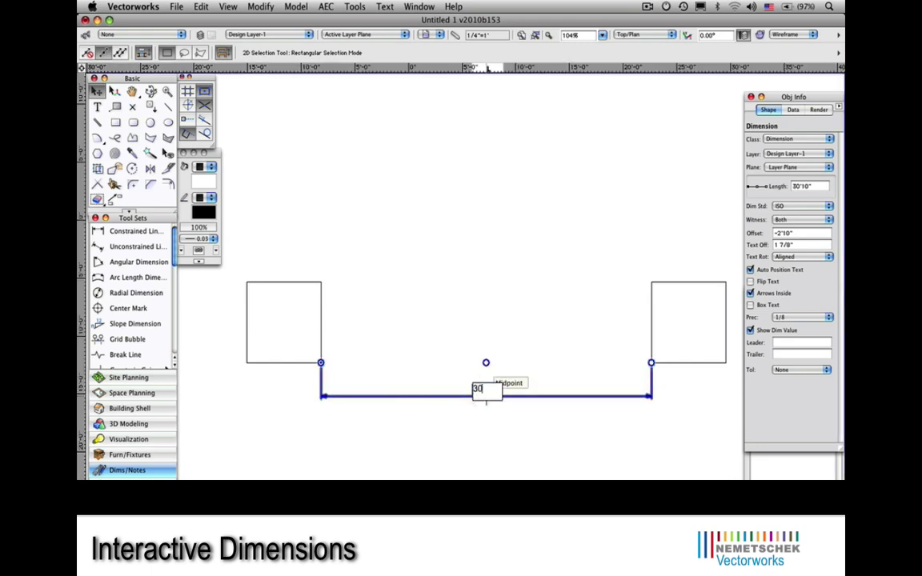
type("'10 1/2")
key("Return")
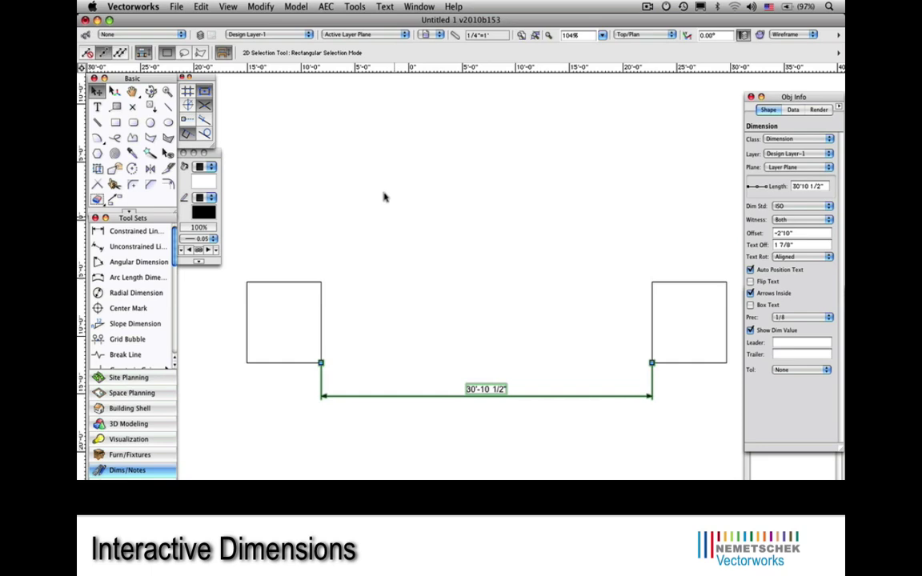
Set the document units' fractional display for dimensions to the diagonally stacked fraction style.
left_click(177, 7)
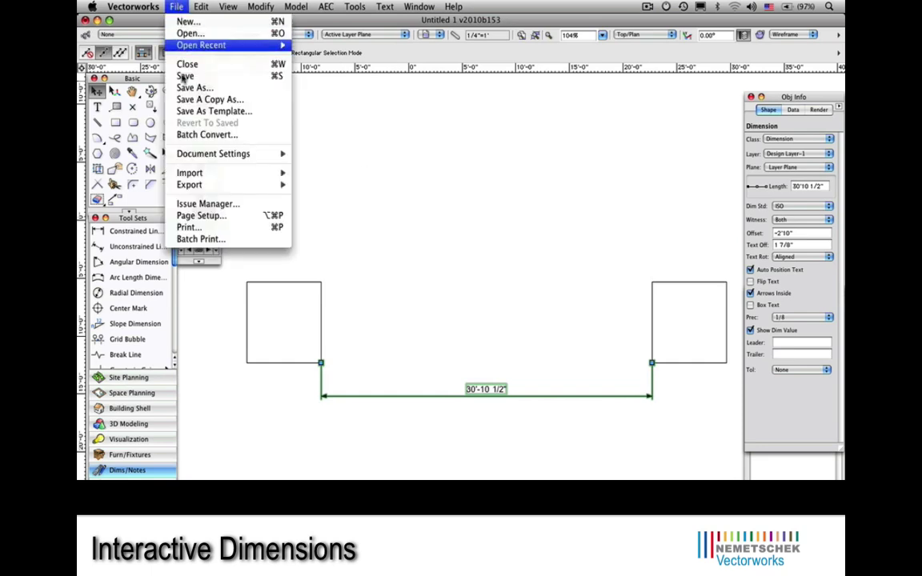
mouse_move(180, 153)
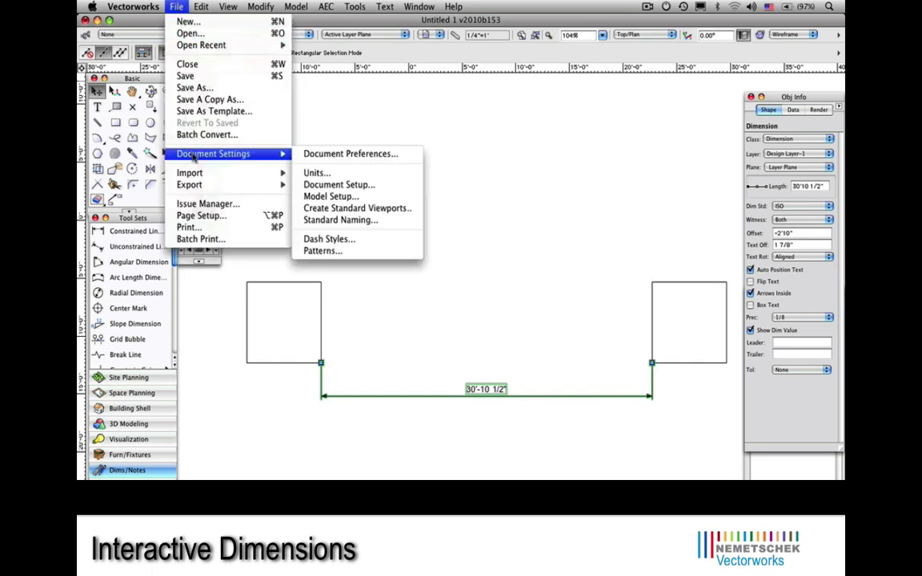
left_click(309, 173)
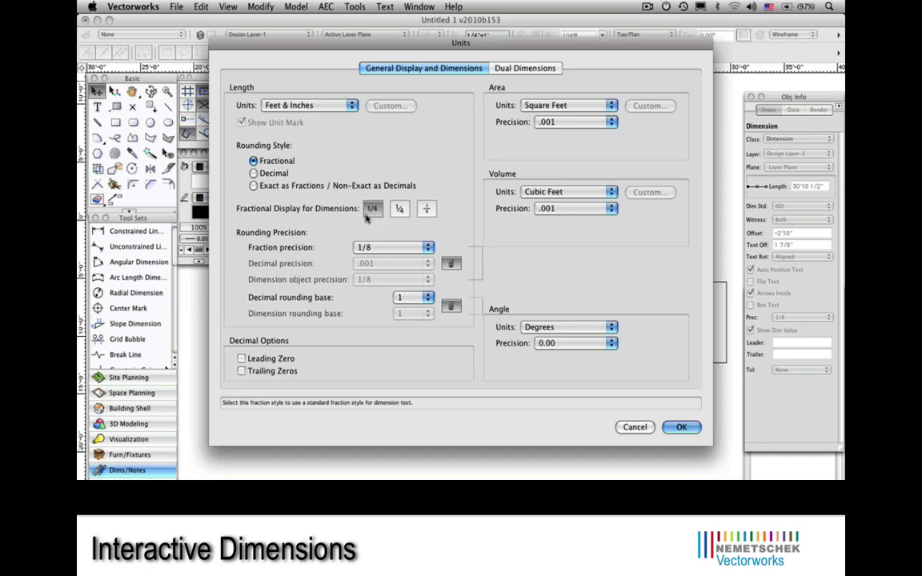
left_click(399, 208)
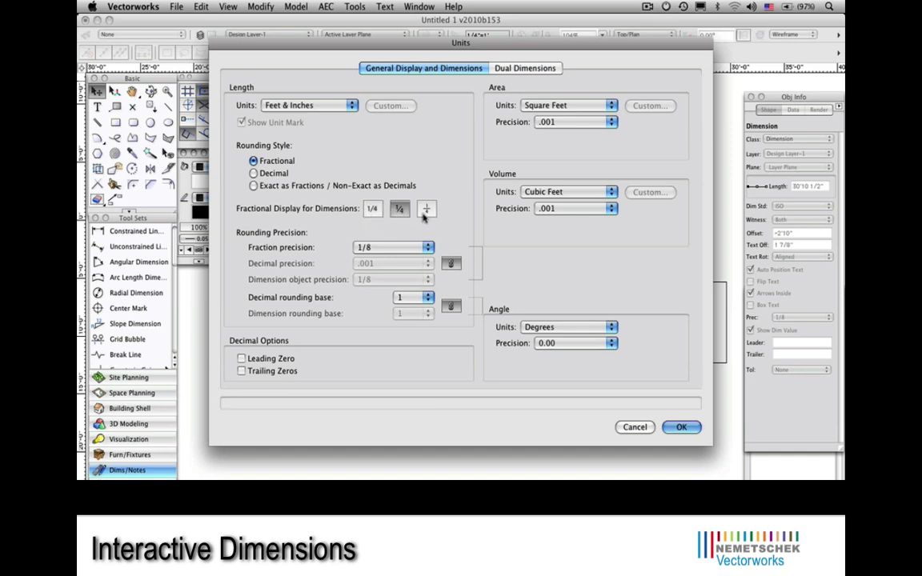
left_click(426, 209)
left_click(400, 211)
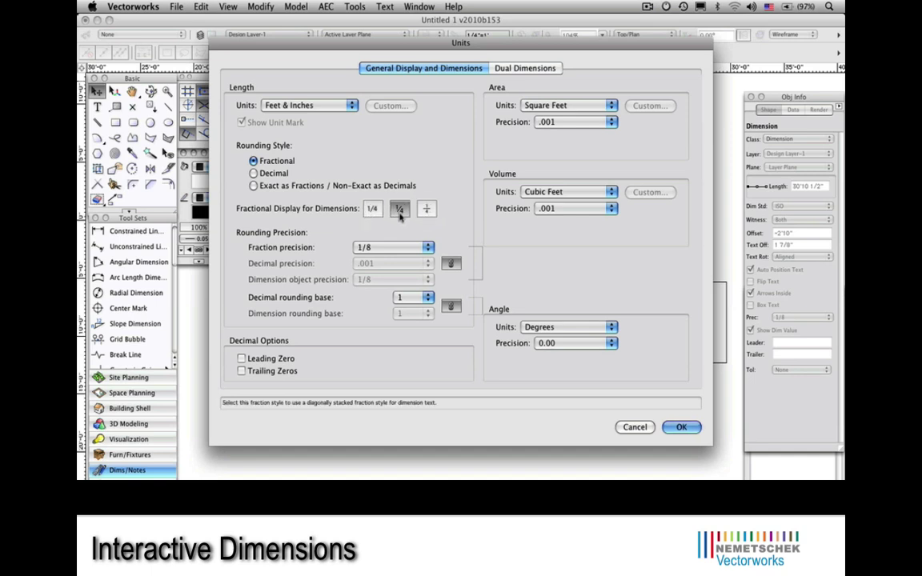
left_click(682, 426)
Edit the dimension between the rectangles in the drawing again and set its value to 48.5.
scroll(425, 423, "up", 5)
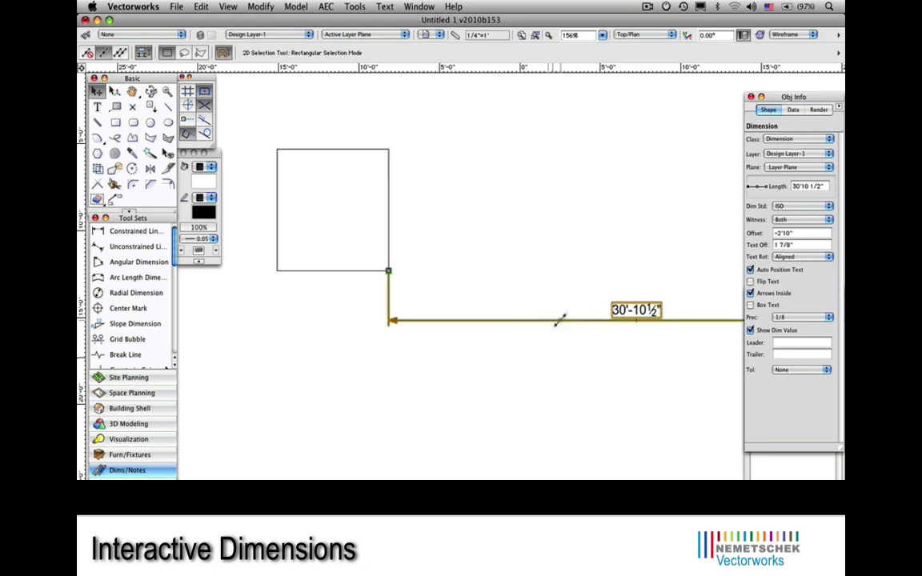
double_click(560, 320)
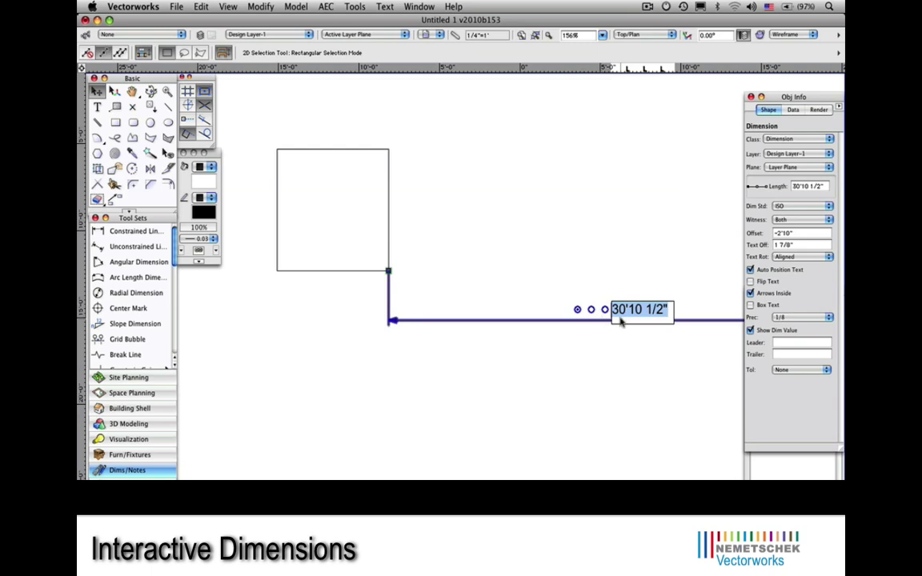
key("BackSpace")
type("48.5")
key("Return")
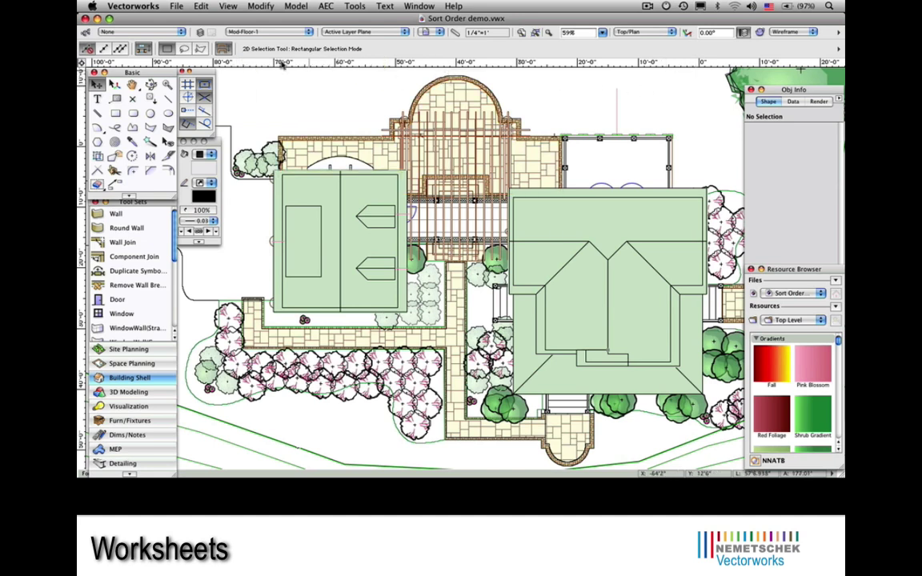
Switch to the A6.1 Schedules sheet layer and open the Window Schedule worksheet for editing.
left_click(278, 32)
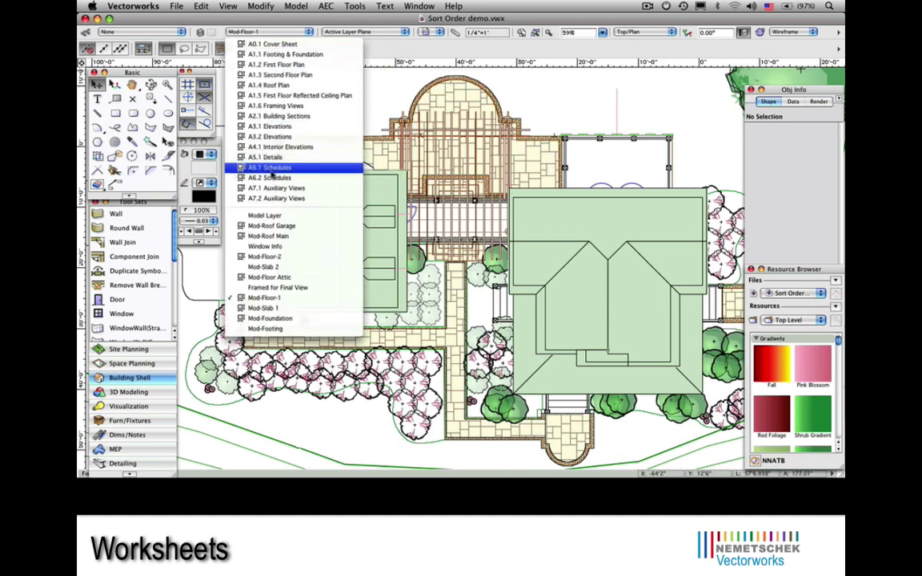
left_click(270, 167)
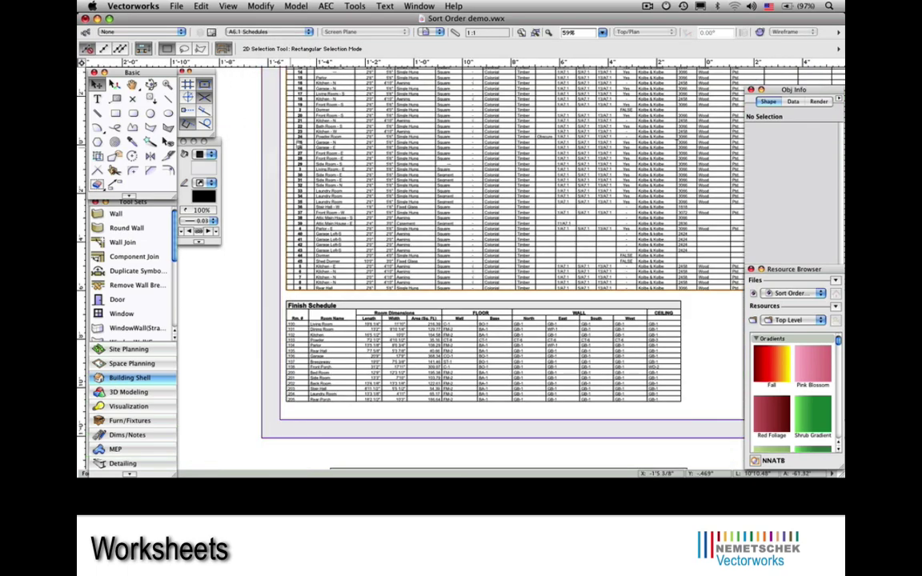
scroll(270, 212, "up", 3)
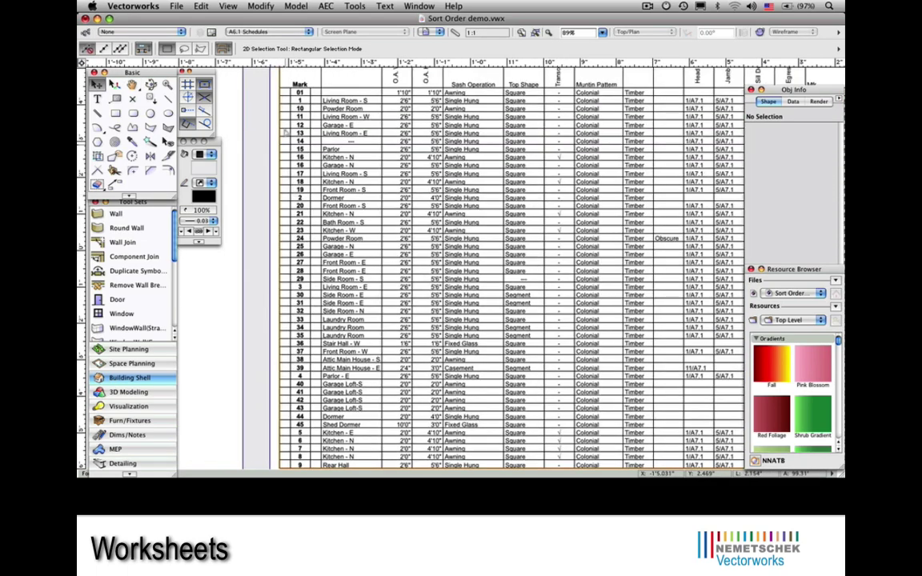
double_click(314, 209)
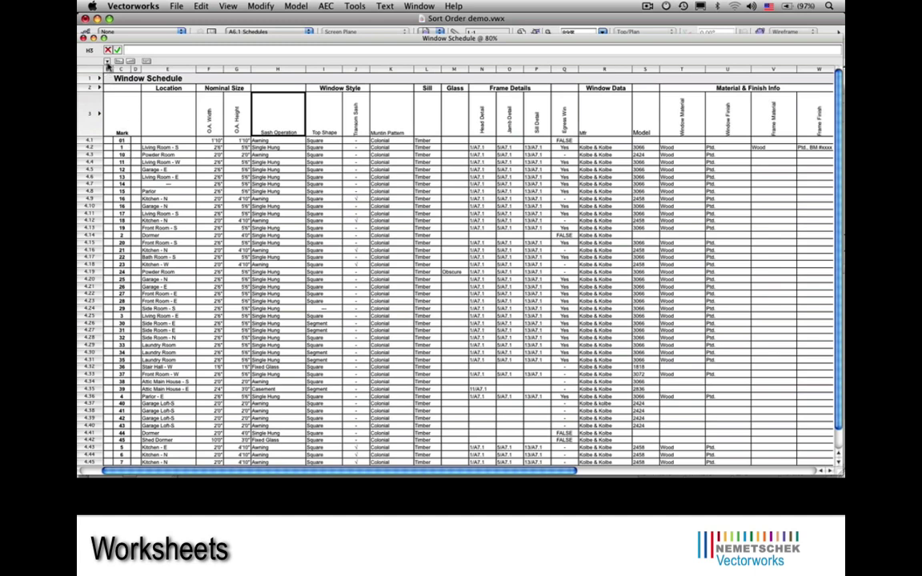
Show the worksheet's database headers and wrap the window ID label formula in Mark cell C4 in the Value function, then close the worksheet.
left_click(108, 63)
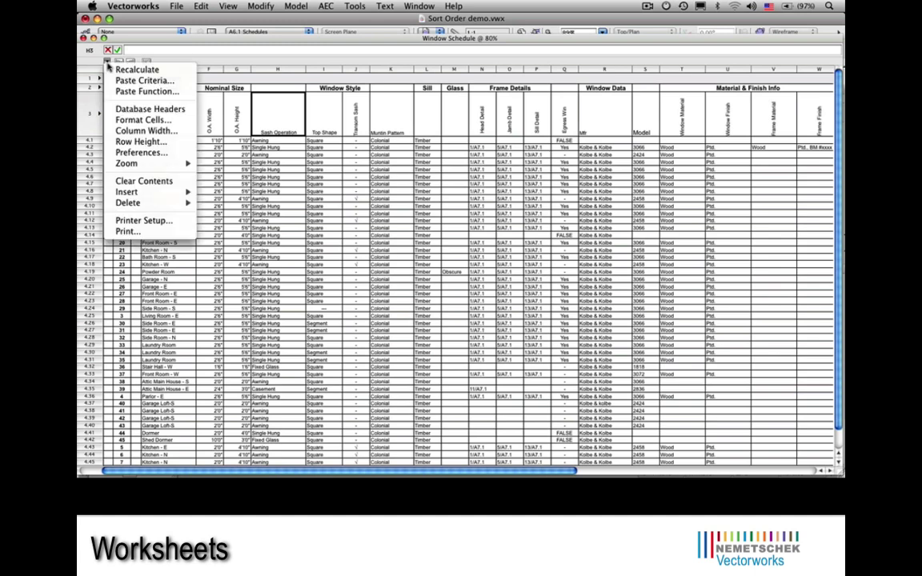
left_click(118, 109)
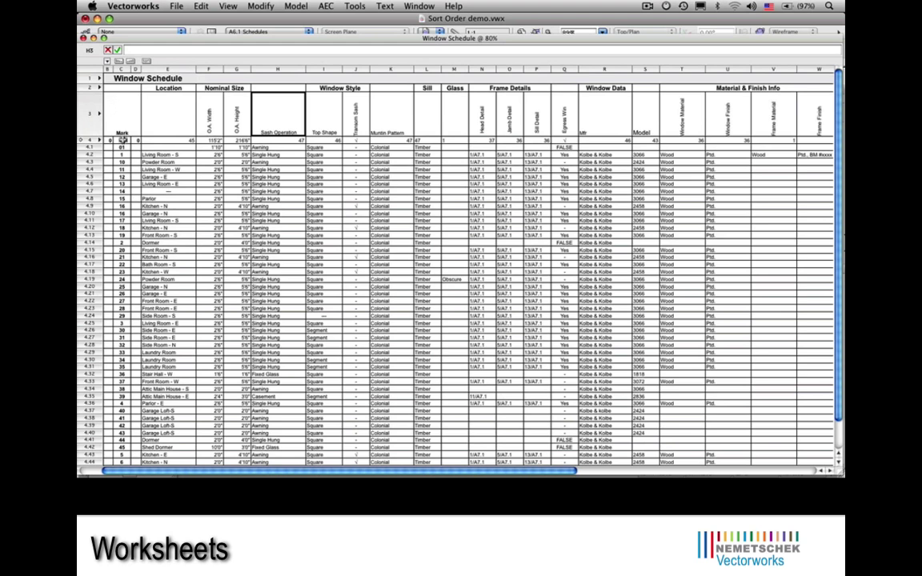
left_click(122, 140)
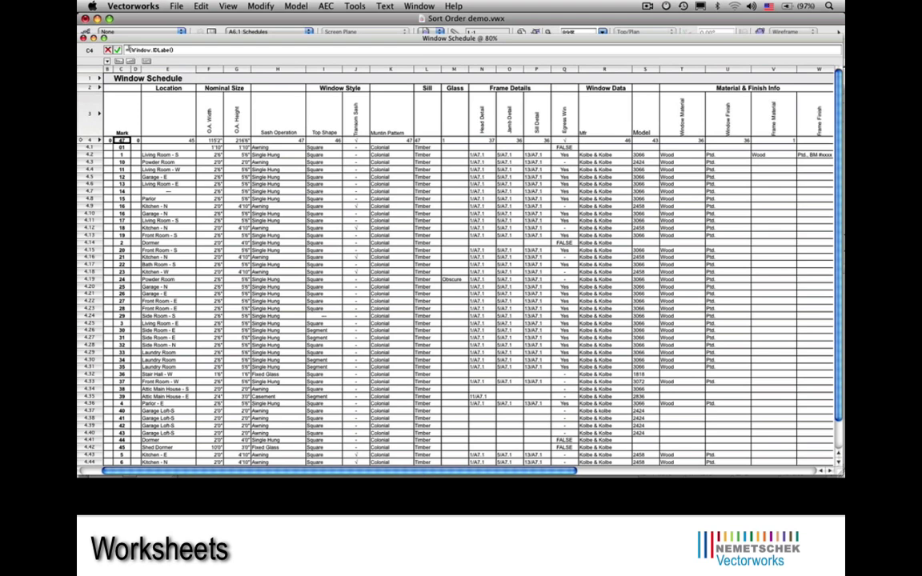
left_click(127, 49)
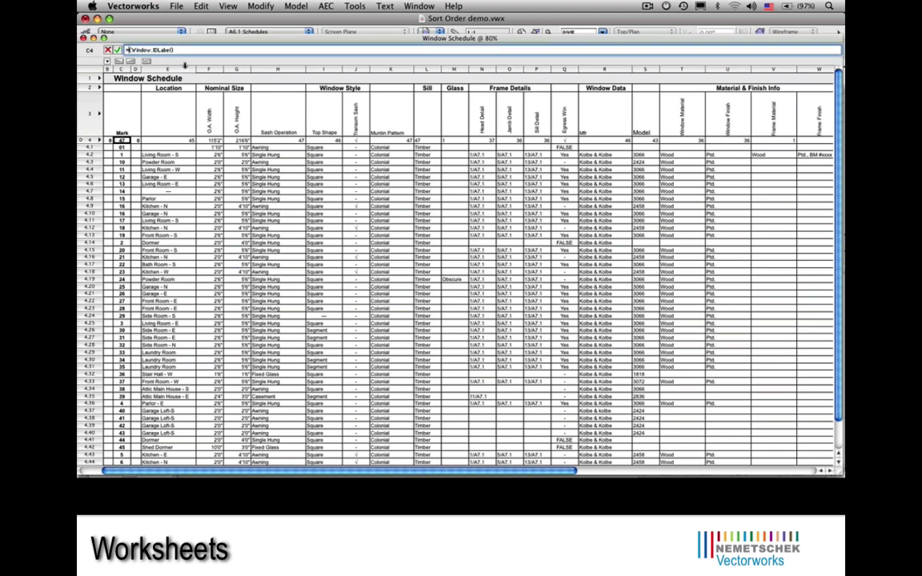
type("Value(")
key("Return")
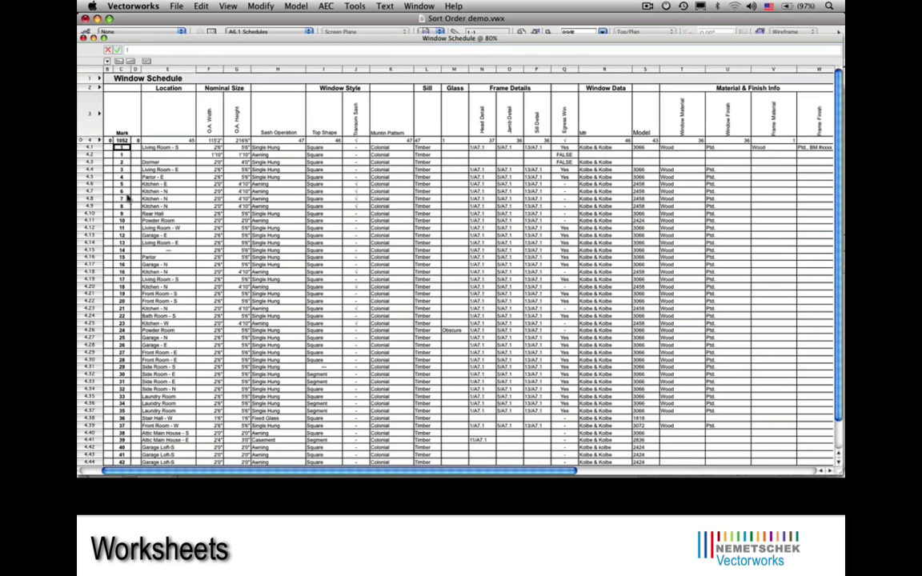
left_click(84, 38)
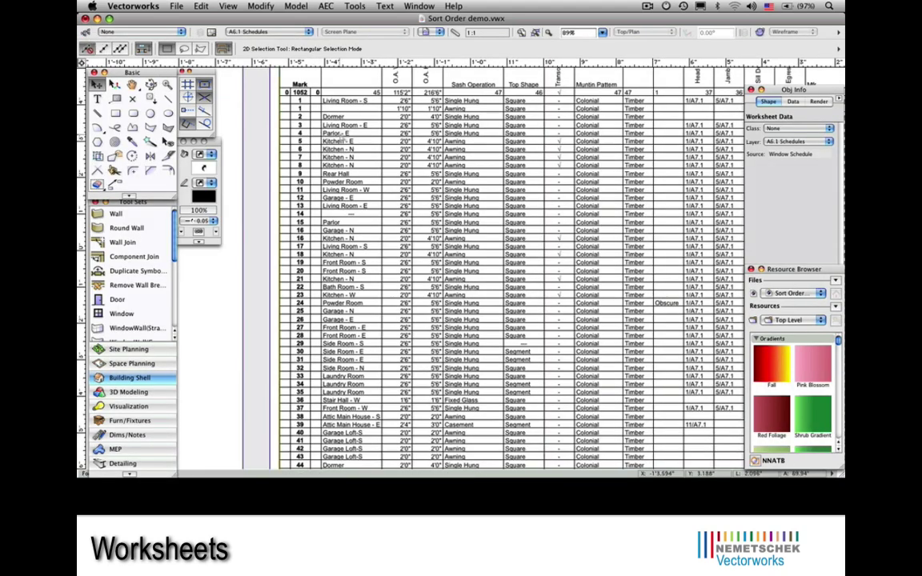
scroll(309, 126, "down", 3)
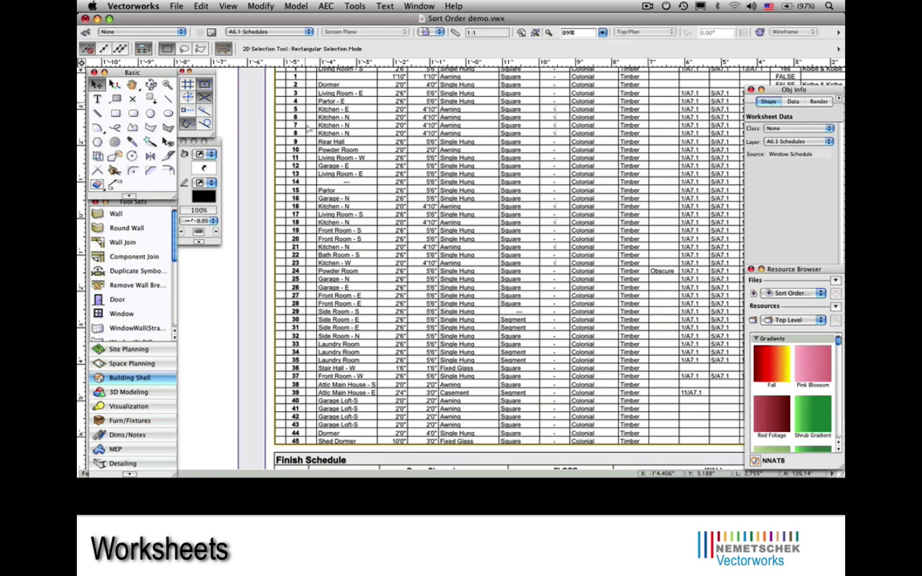